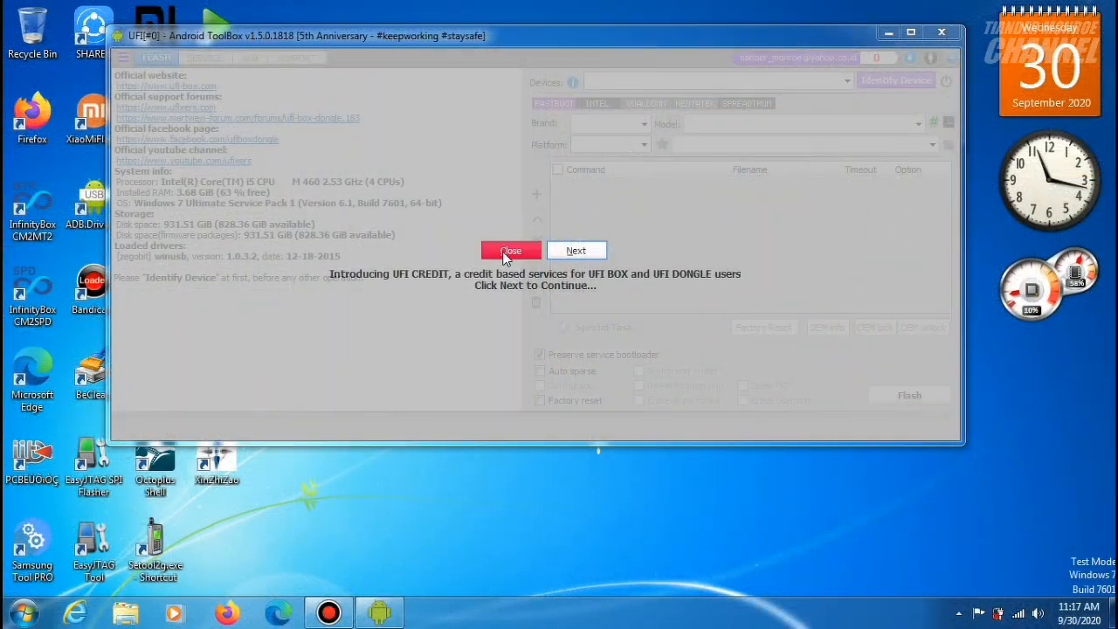
# Dismiss the introductory notice, select ASUS as the brand and switch flashing to the Qualcomm platform.
pyautogui.click(510, 252)
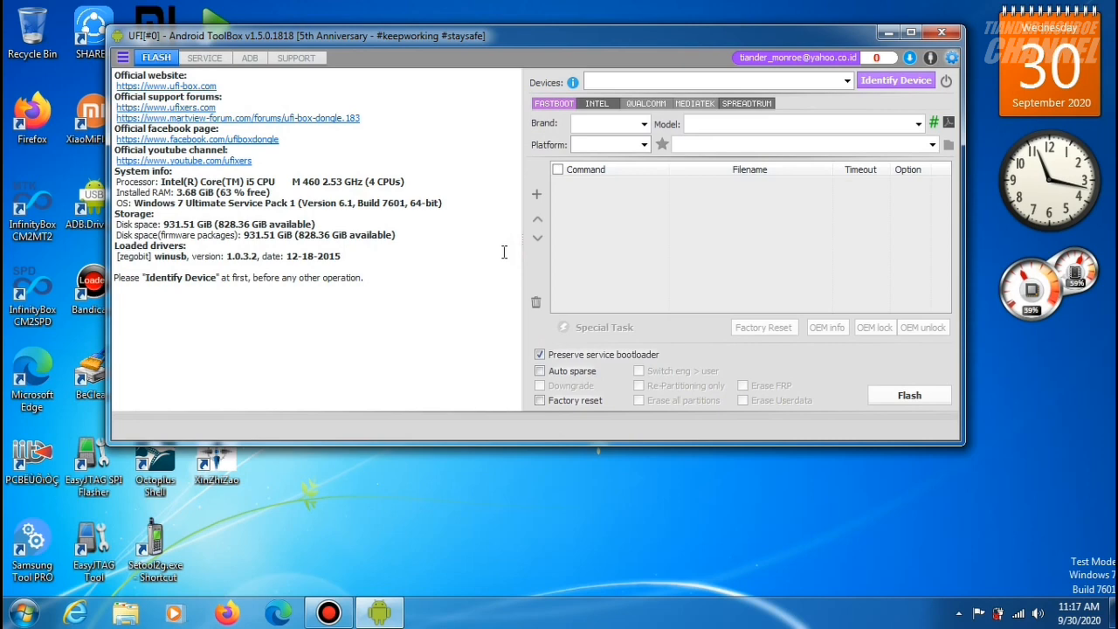
pyautogui.click(642, 125)
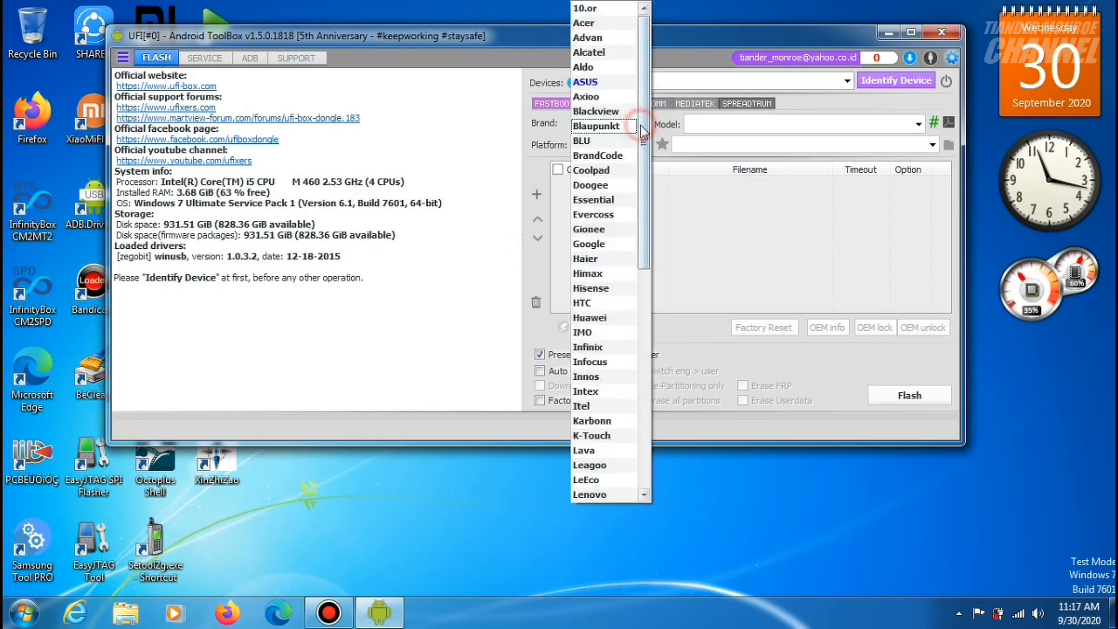
pyautogui.click(606, 82)
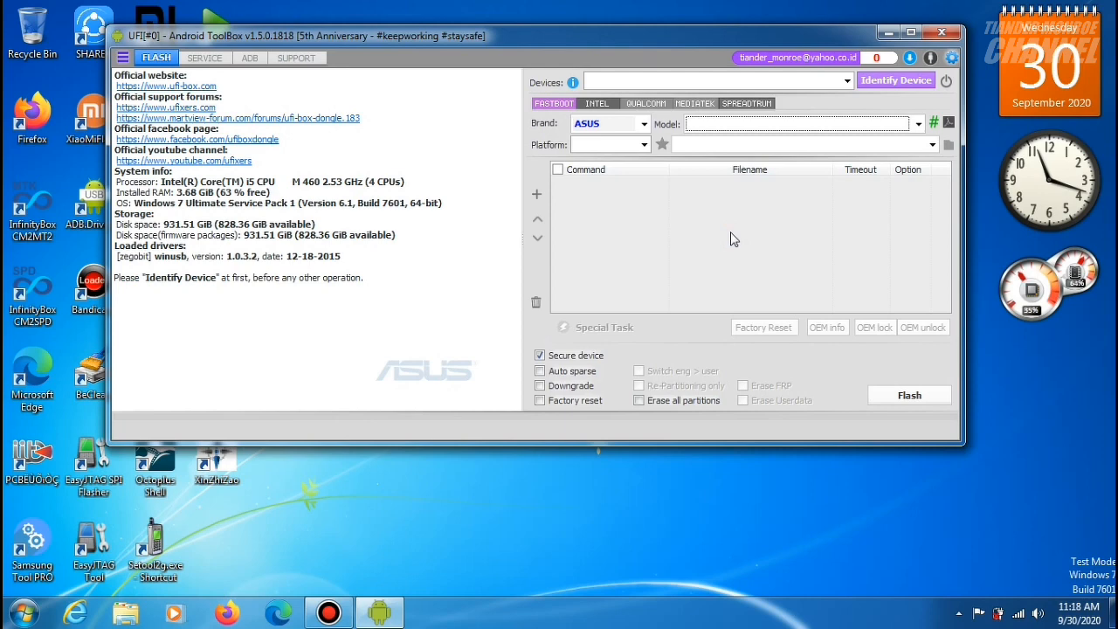
pyautogui.click(659, 106)
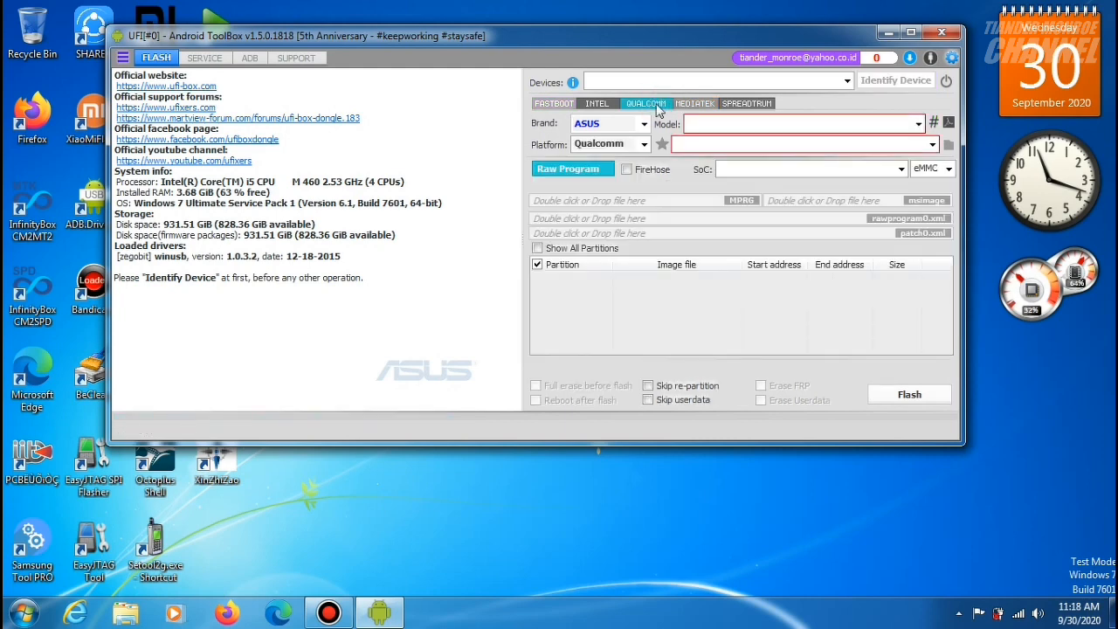
# Select the model ASUS_X01B (ZenFone Max Pro M2) and load the firmware sdm660_64-user 9 PKQ1 1457 (flash).
pyautogui.click(709, 124)
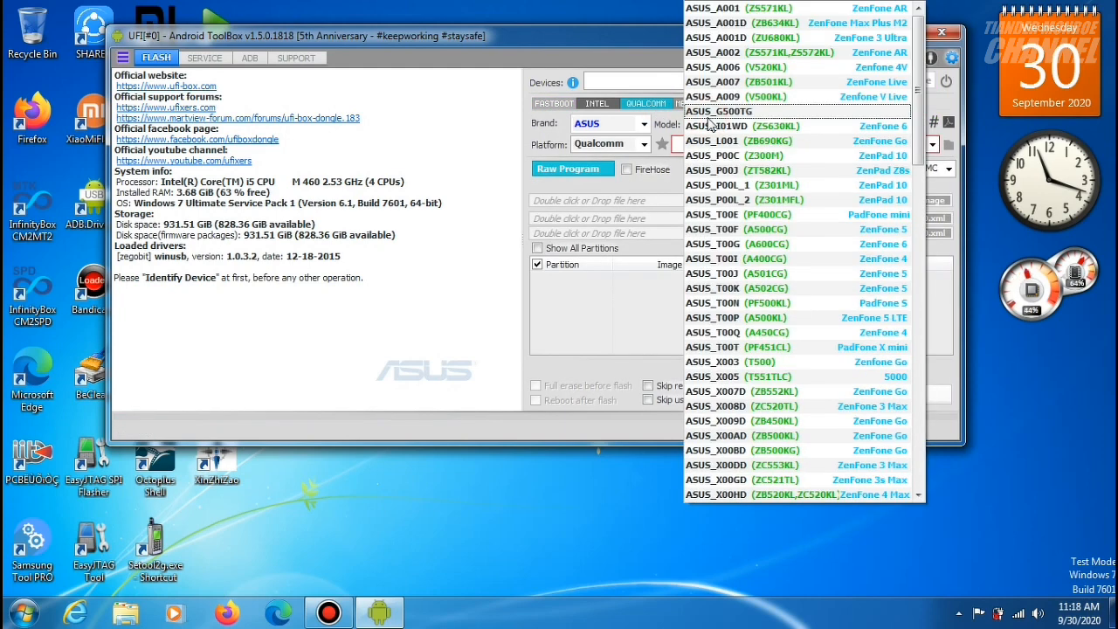
pyautogui.scroll(-7, 709, 122)
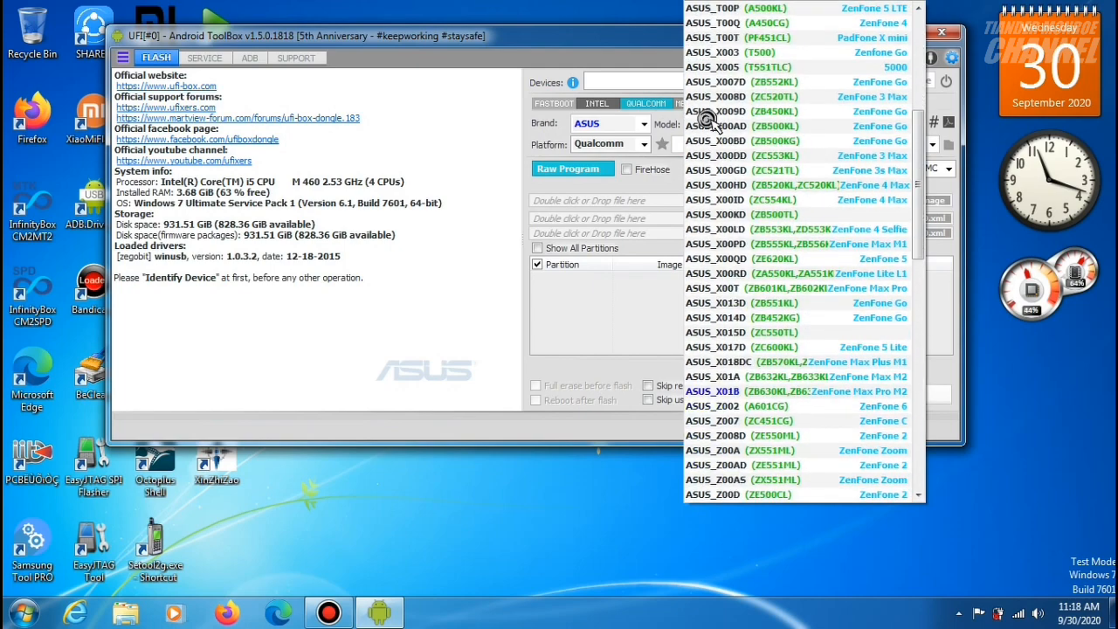
pyautogui.scroll(-1, 709, 122)
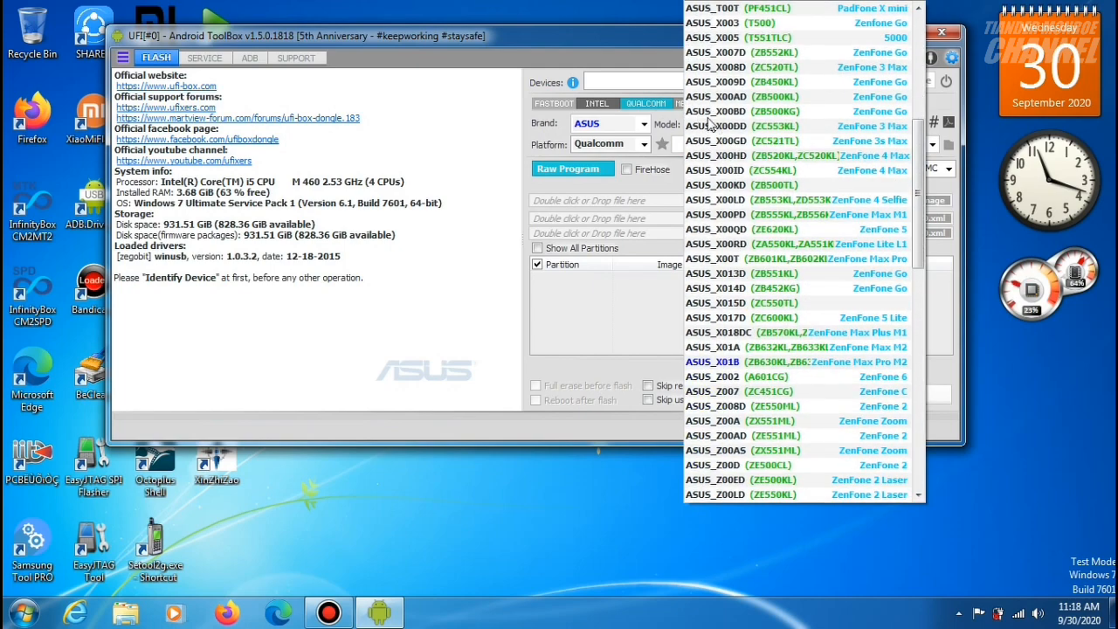
pyautogui.click(741, 364)
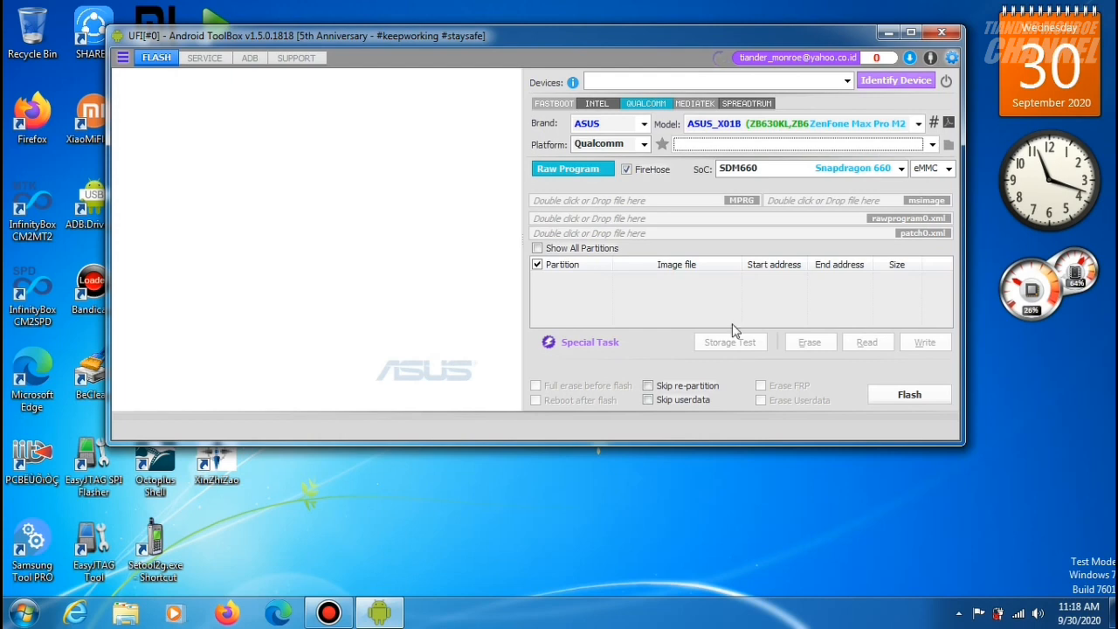
pyautogui.click(724, 145)
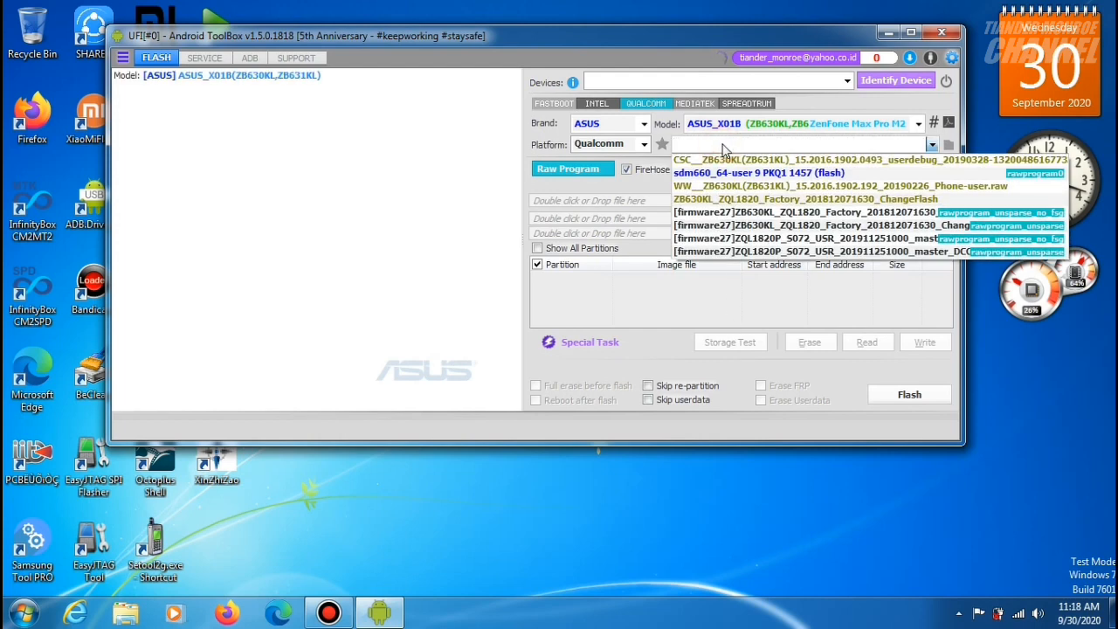
pyautogui.click(781, 175)
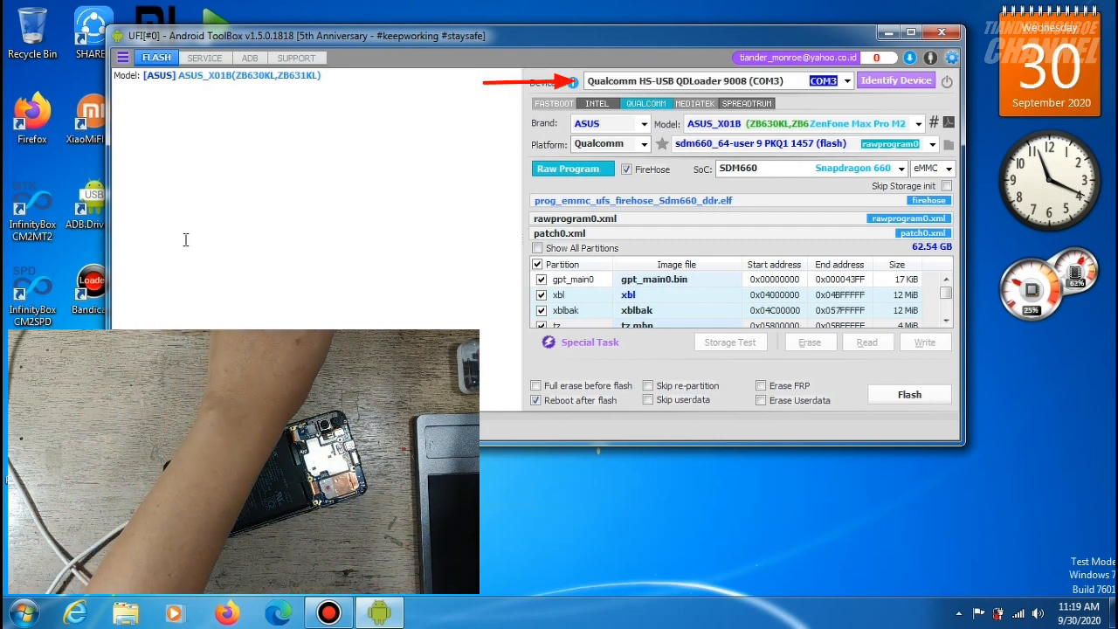
# Identify the phone connected on COM3 and examine its model, storage manufacturer and storage product name in the log.
pyautogui.click(894, 81)
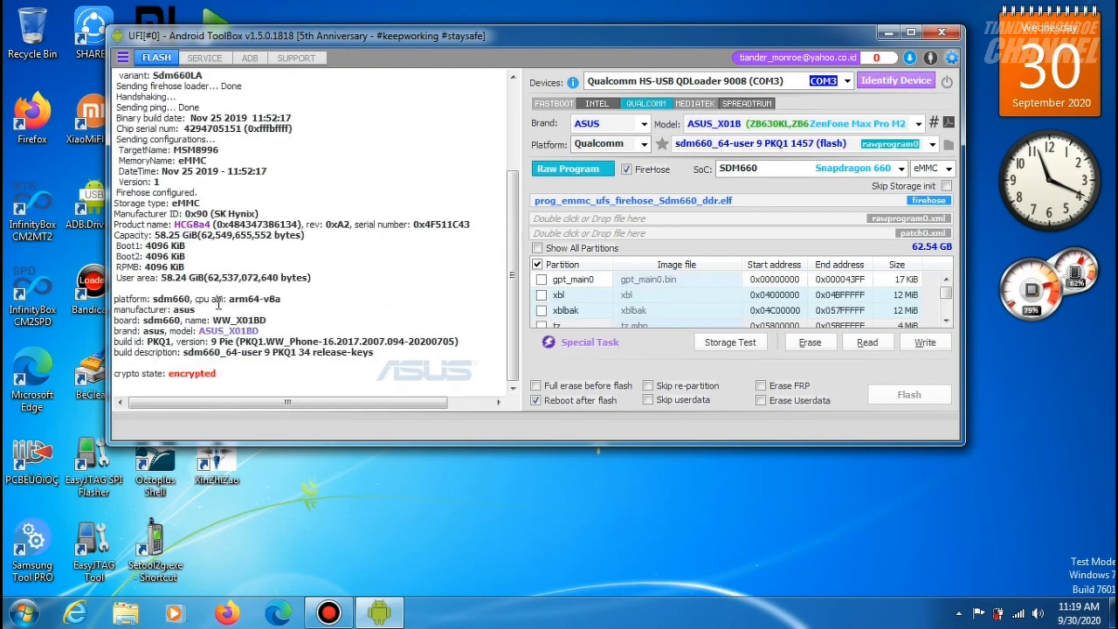
pyautogui.moveTo(235, 320); pyautogui.dragTo(269, 318)
pyautogui.moveTo(200, 330); pyautogui.dragTo(273, 325)
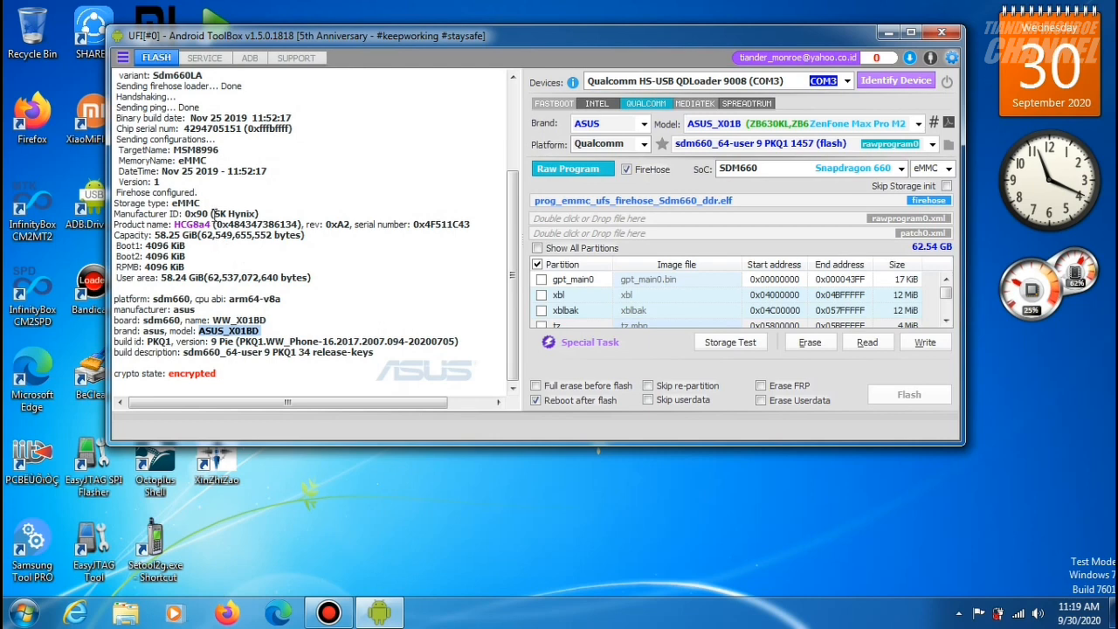
pyautogui.moveTo(212, 214); pyautogui.dragTo(259, 213)
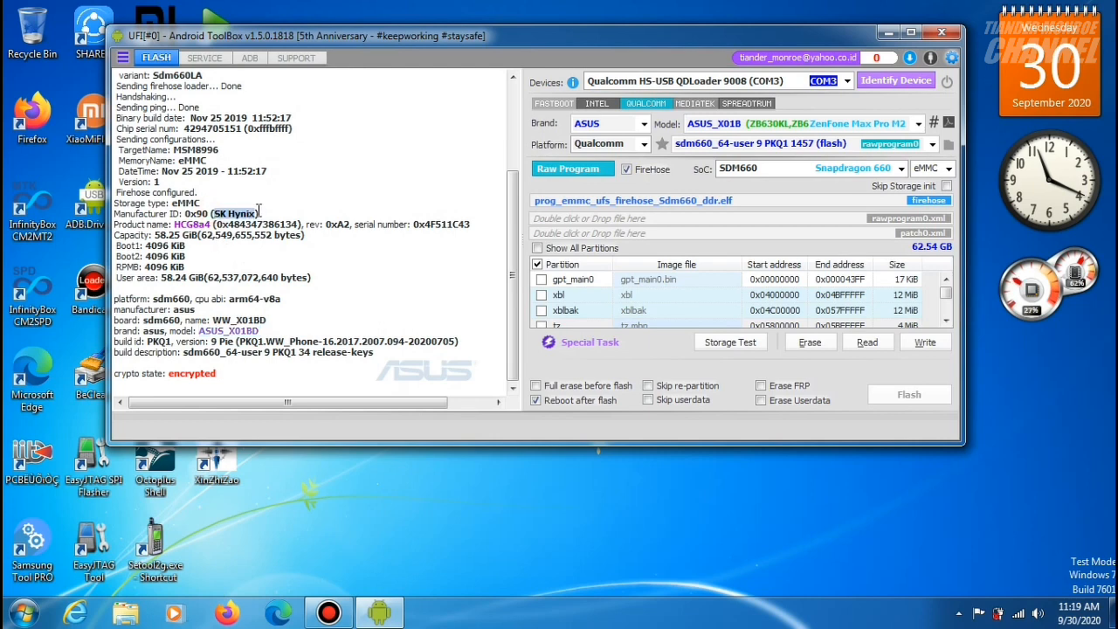
pyautogui.moveTo(173, 224); pyautogui.dragTo(210, 224)
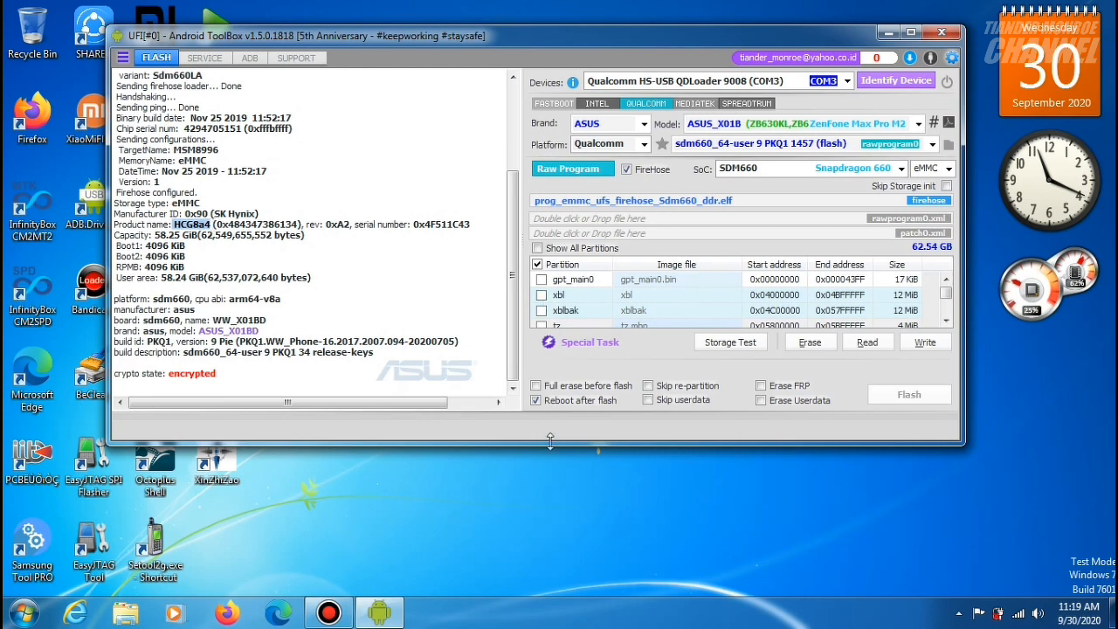
# Enlarge the window and mark only the fsg, modem, modemst1, modemst2, persist, factory and fsgall partitions.
pyautogui.moveTo(550, 441); pyautogui.dragTo(557, 548)
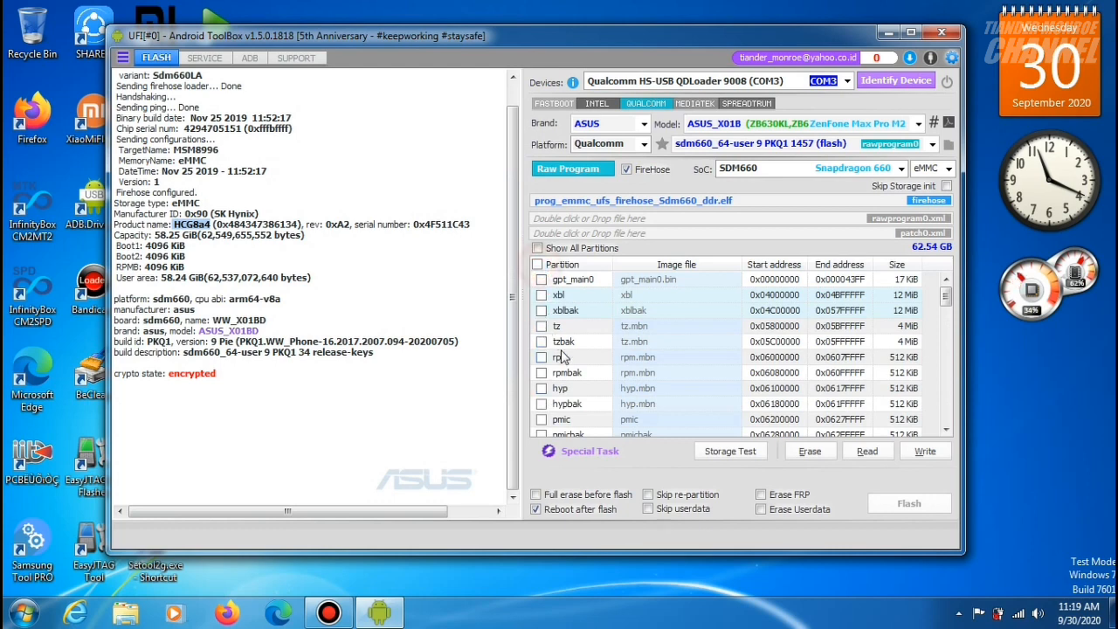
pyautogui.scroll(-3, 563, 354)
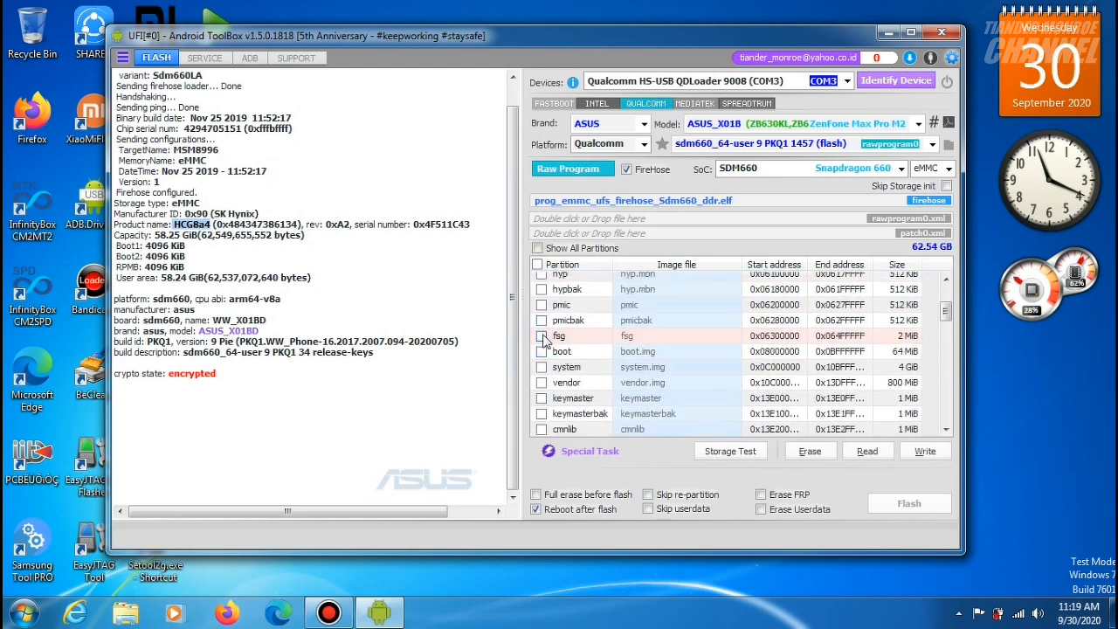
pyautogui.scroll(-5, 543, 339)
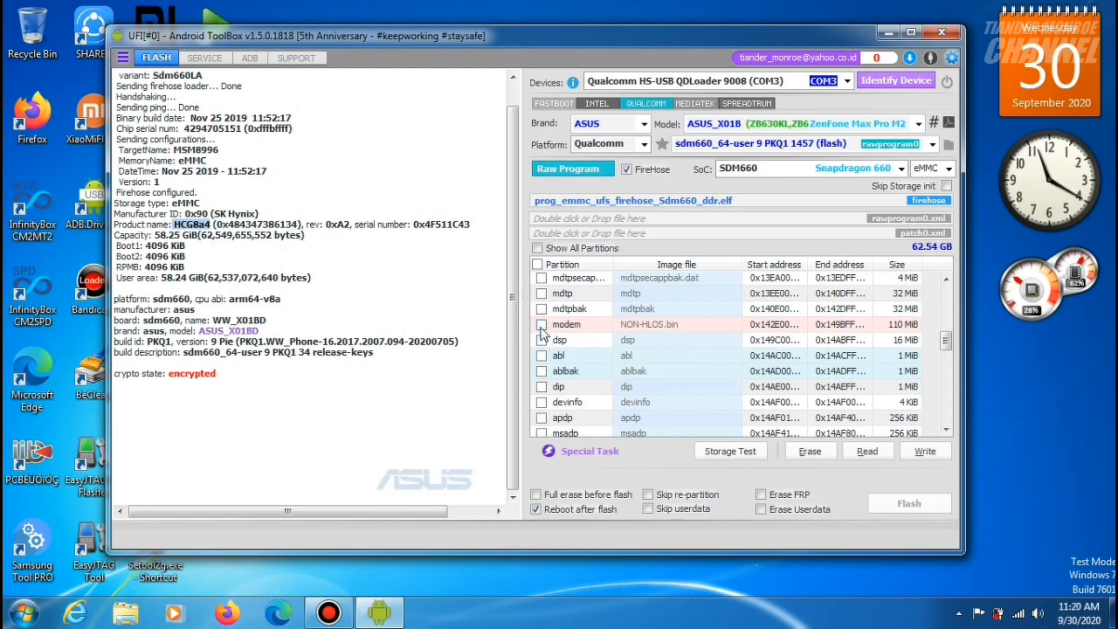
pyautogui.scroll(-6, 541, 330)
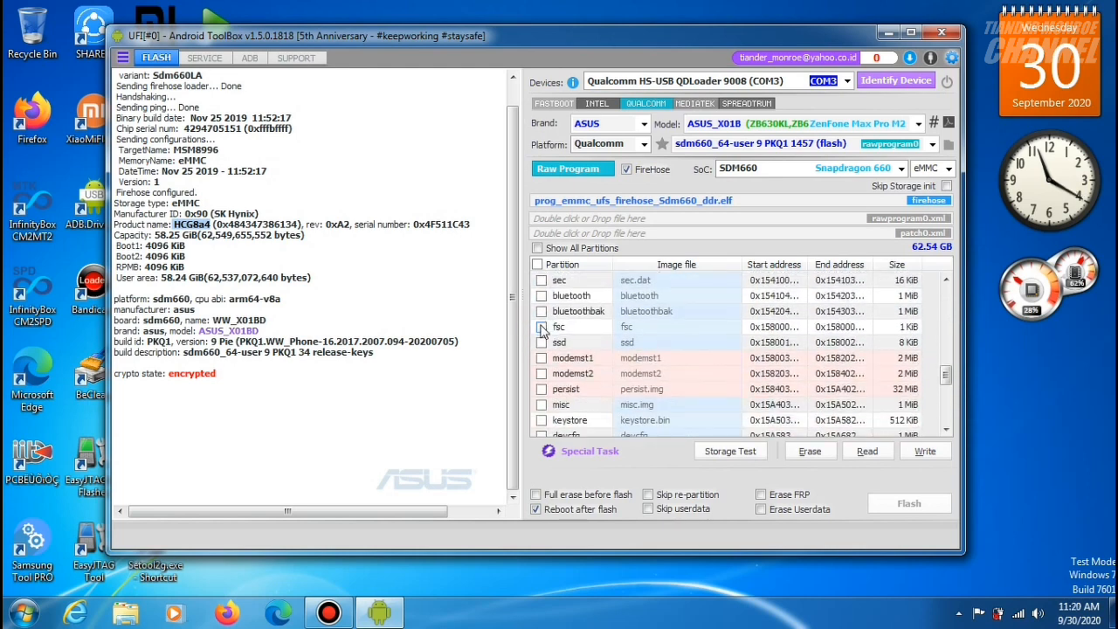
pyautogui.click(542, 358)
pyautogui.click(542, 373)
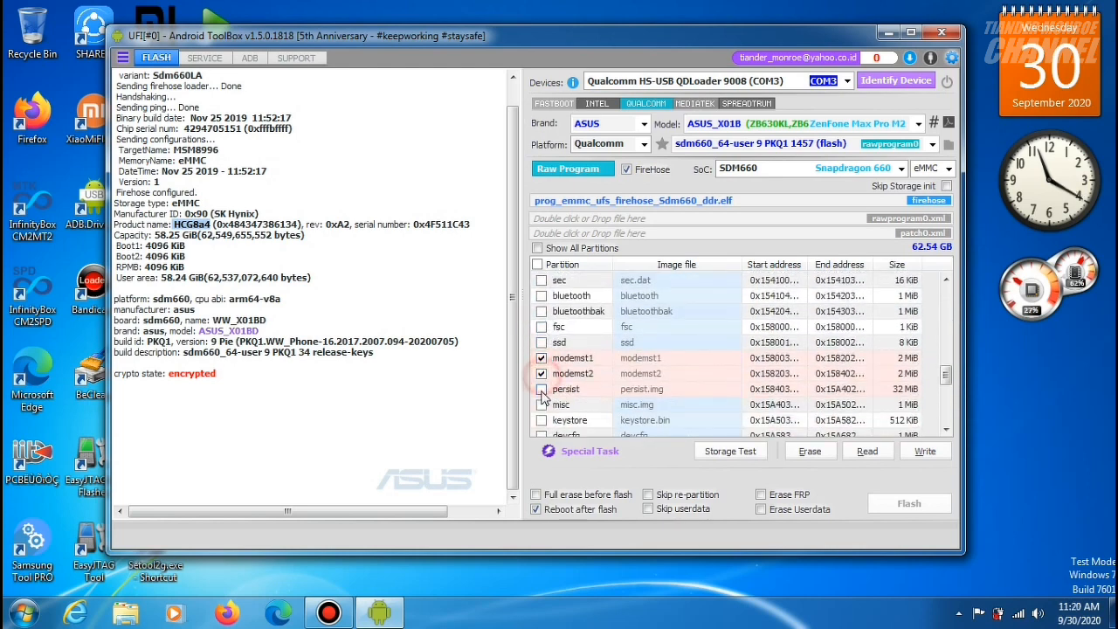
pyautogui.scroll(-5, 542, 397)
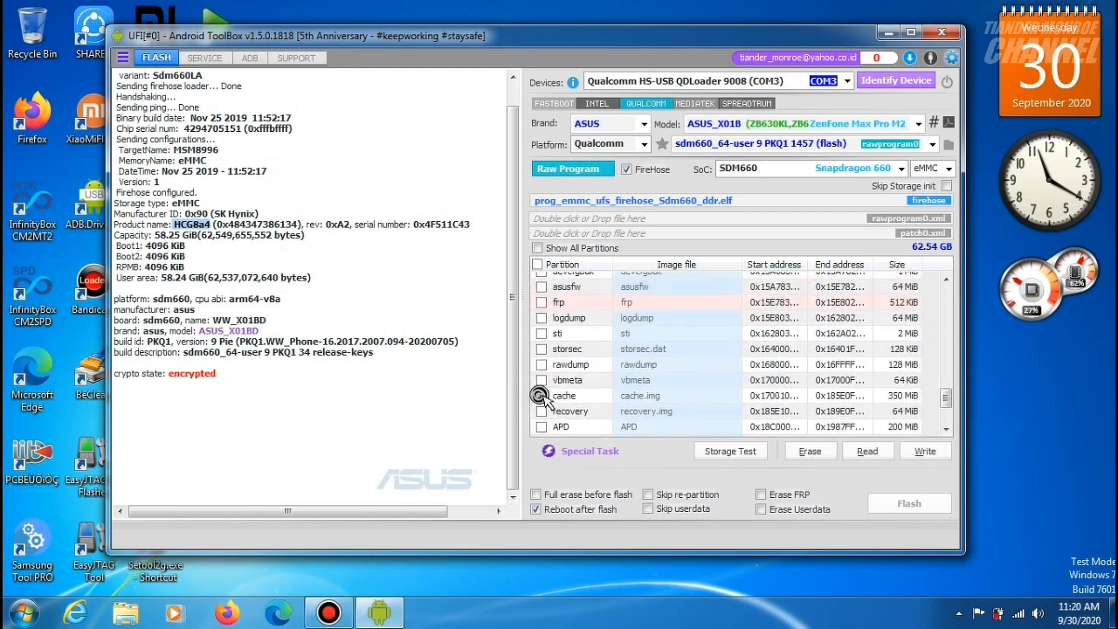
pyautogui.scroll(-3, 539, 398)
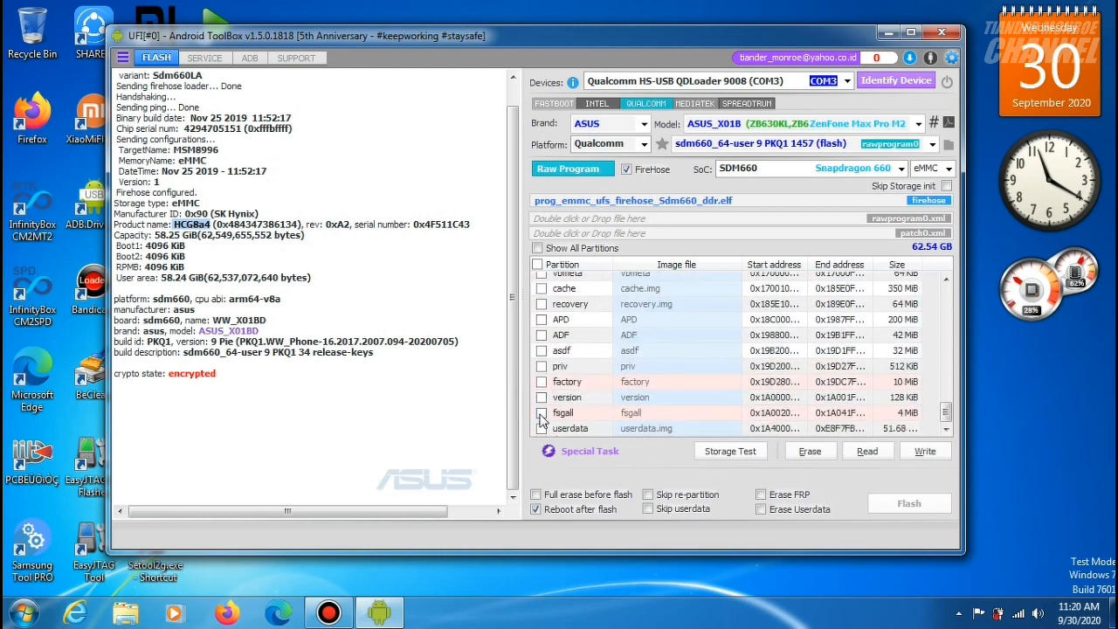
pyautogui.click(541, 413)
pyautogui.click(541, 382)
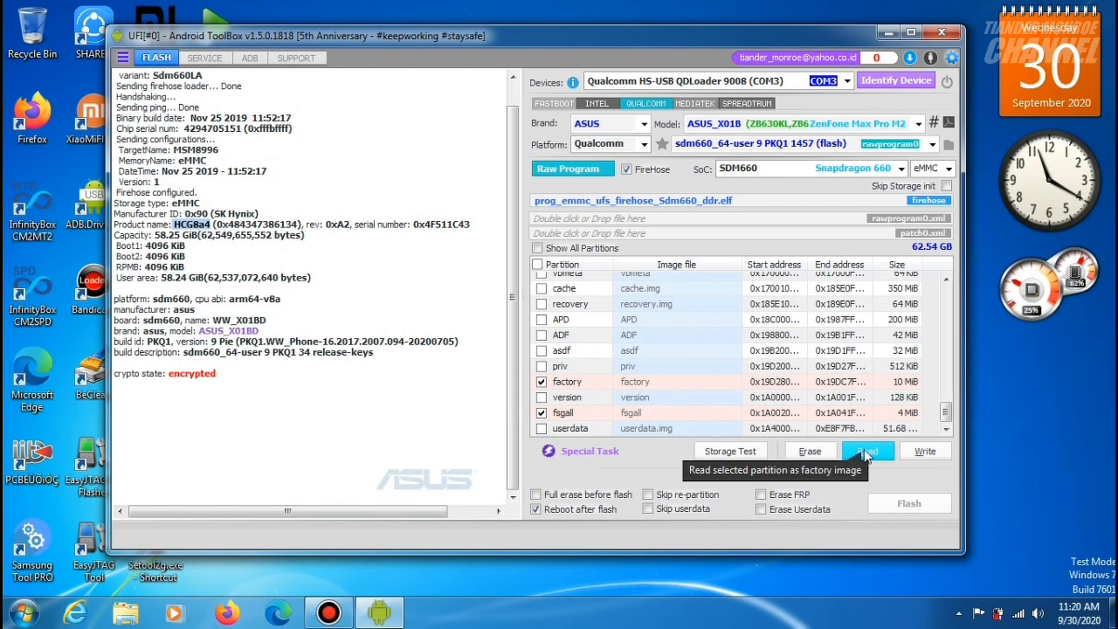
# Read the marked partitions into the folder sdm660_64-user 9 PKQ1 34 release-keys and open that backup folder.
pyautogui.click(865, 452)
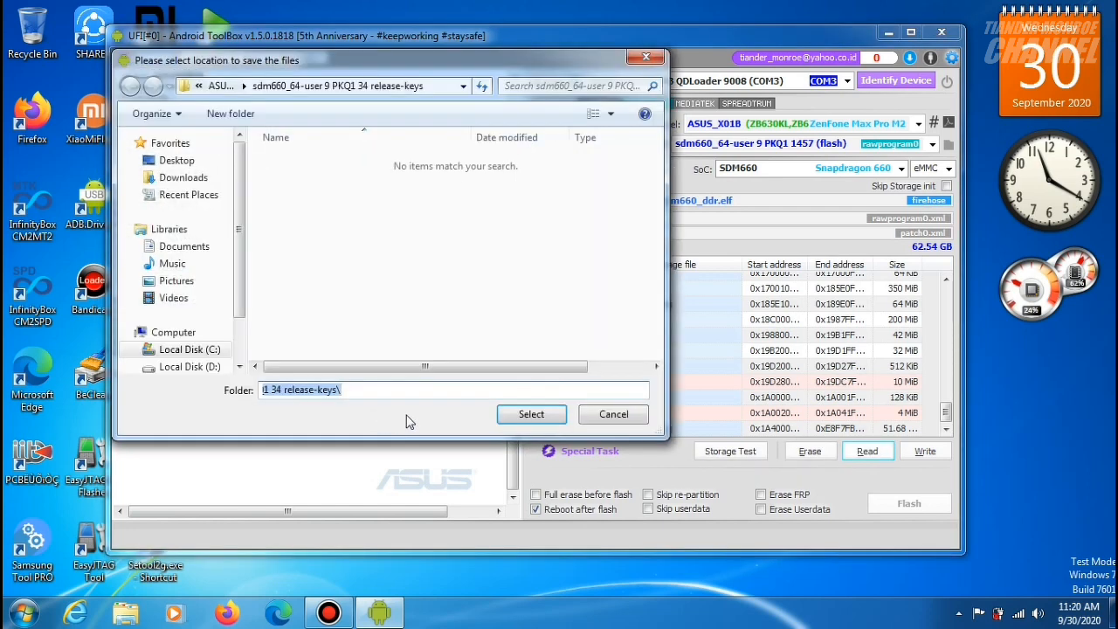
pyautogui.click(538, 420)
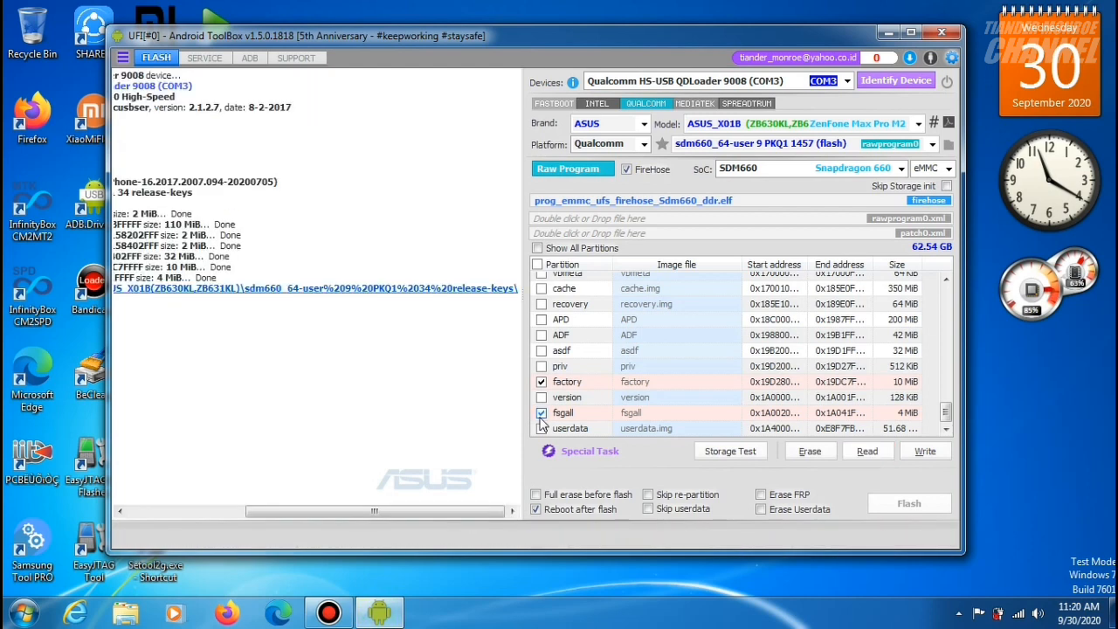
pyautogui.click(334, 293)
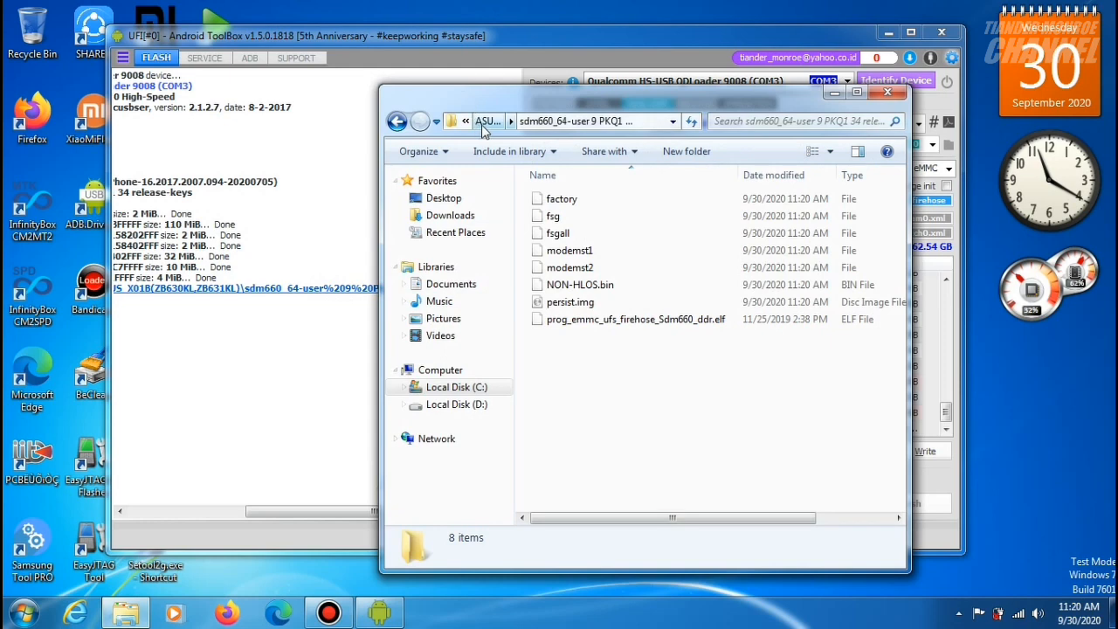
# Rename the backup folder as sdm660_64-user 9 PKQ1 34 release-keys (DWI) and check the files inside it.
pyautogui.click(483, 126)
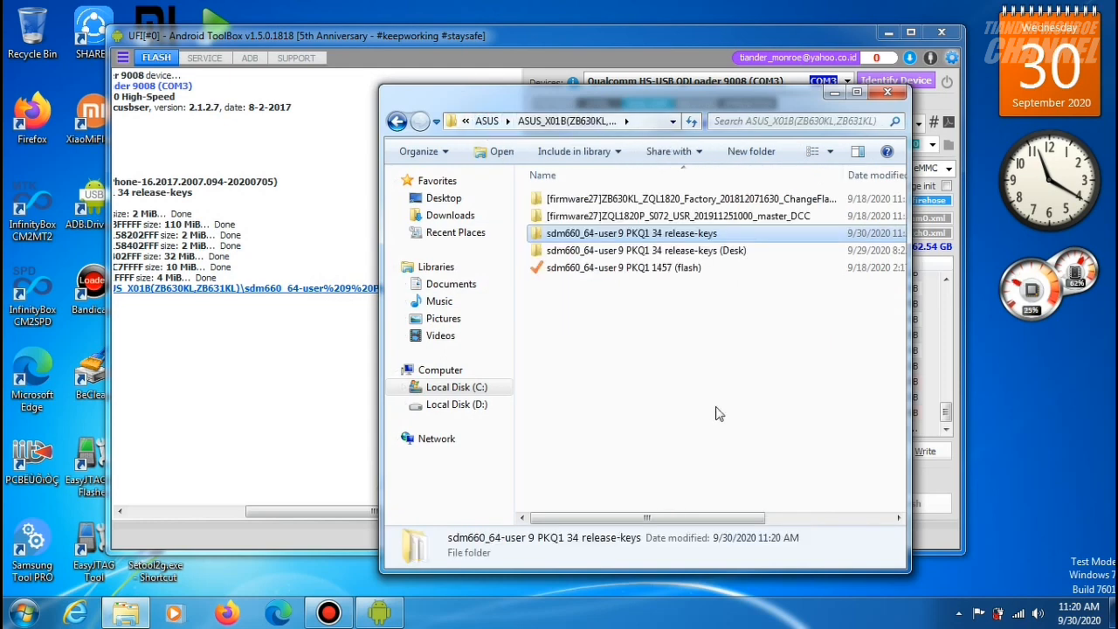
pyautogui.press('F2')
pyautogui.press('End')
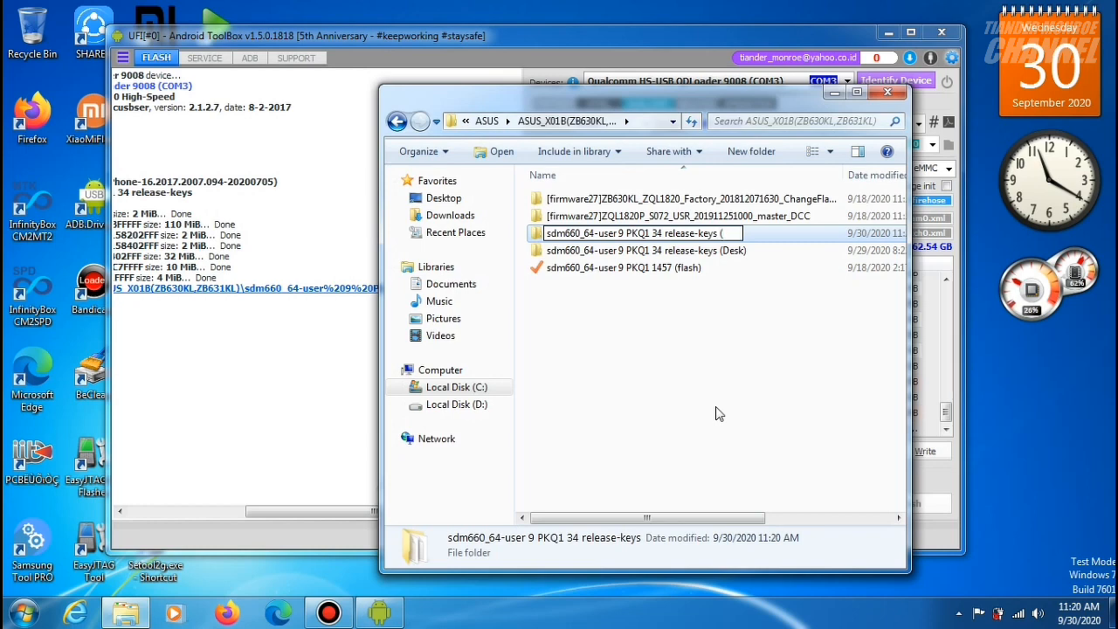
pyautogui.press('capslock')
pyautogui.write('(DWL')
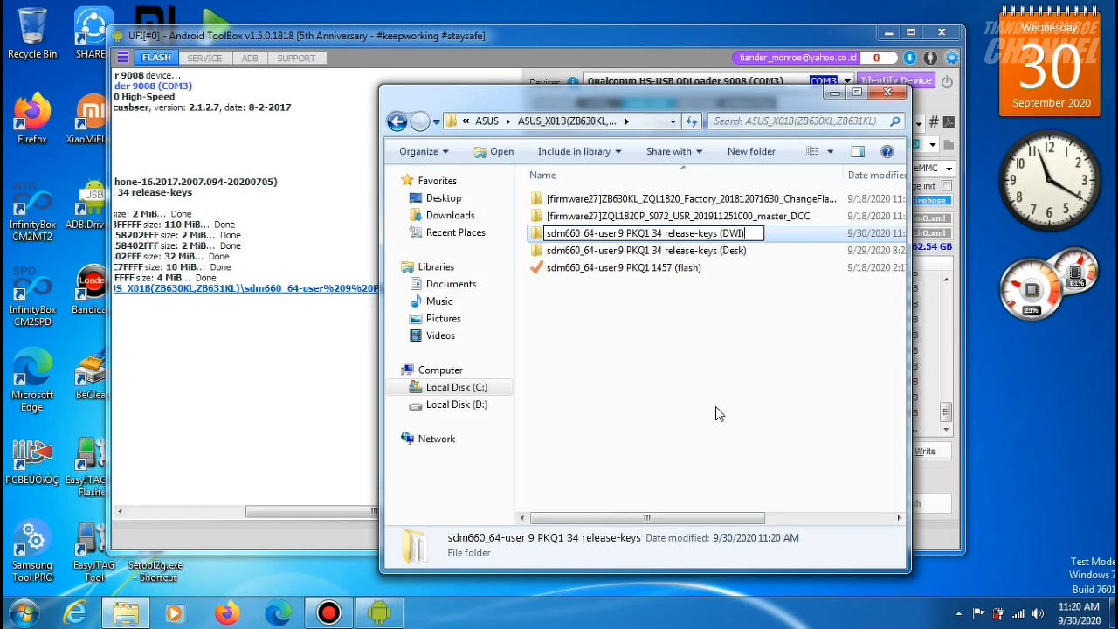
pyautogui.press('Return')
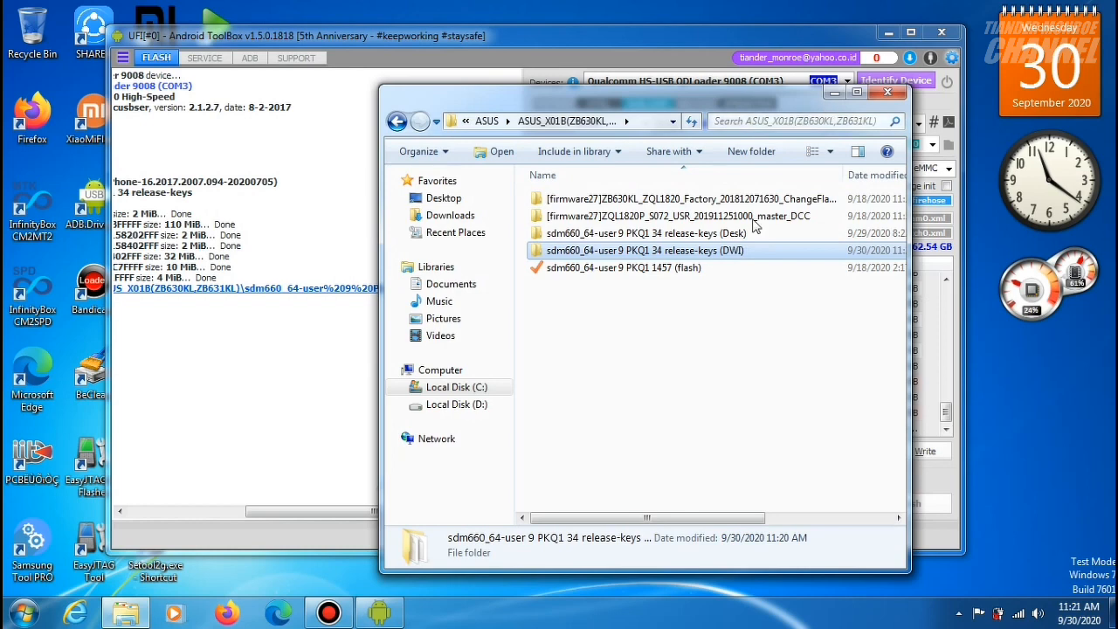
pyautogui.doubleClick(736, 250)
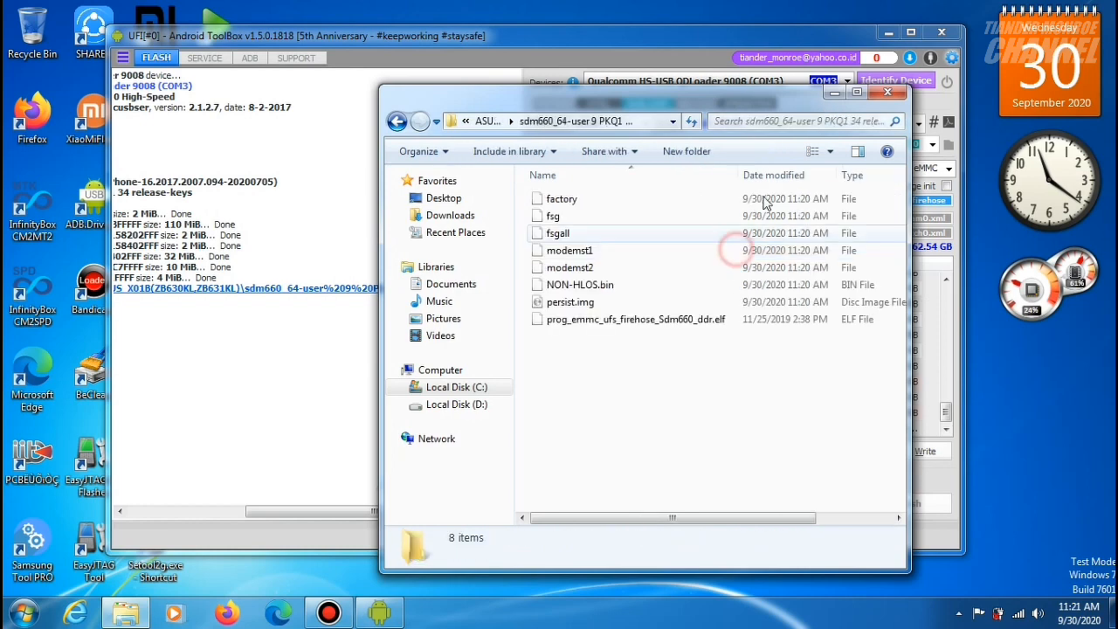
pyautogui.click(834, 92)
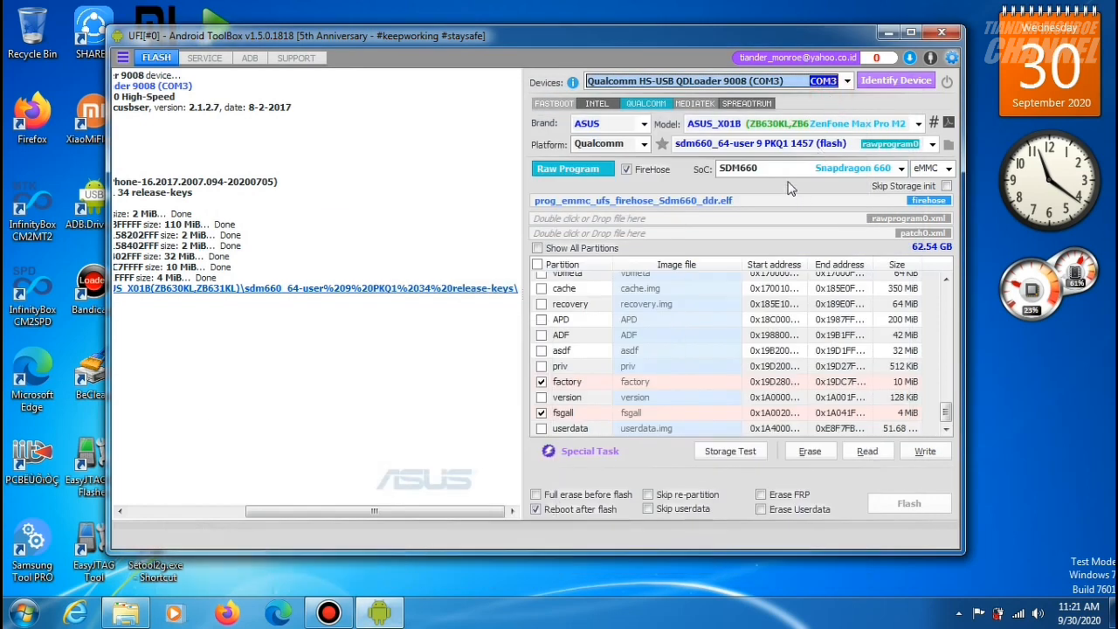
# Load the firmware package sdm660_64-user 9 PKQ1 1457 (flash) and exclude the fsgall partition from flashing.
pyautogui.click(768, 147)
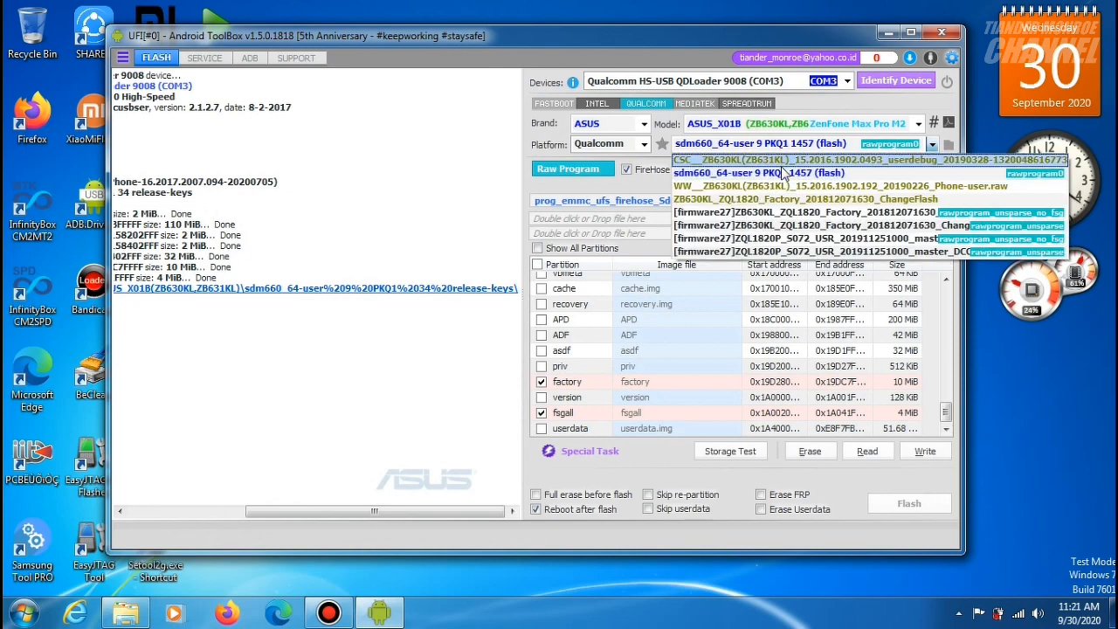
pyautogui.click(782, 175)
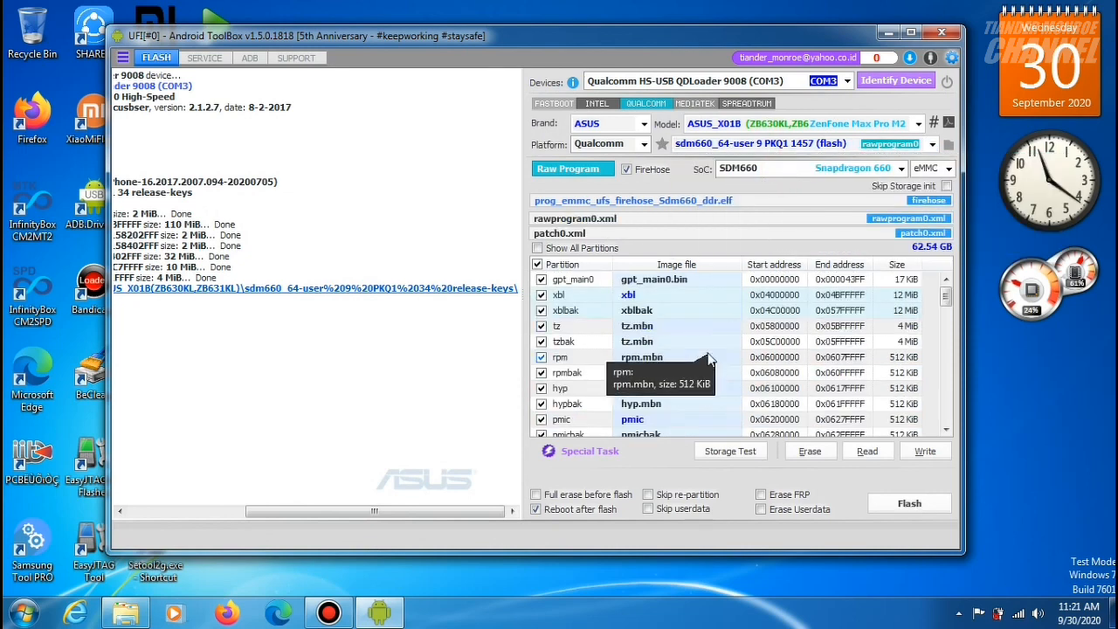
pyautogui.scroll(-2, 708, 360)
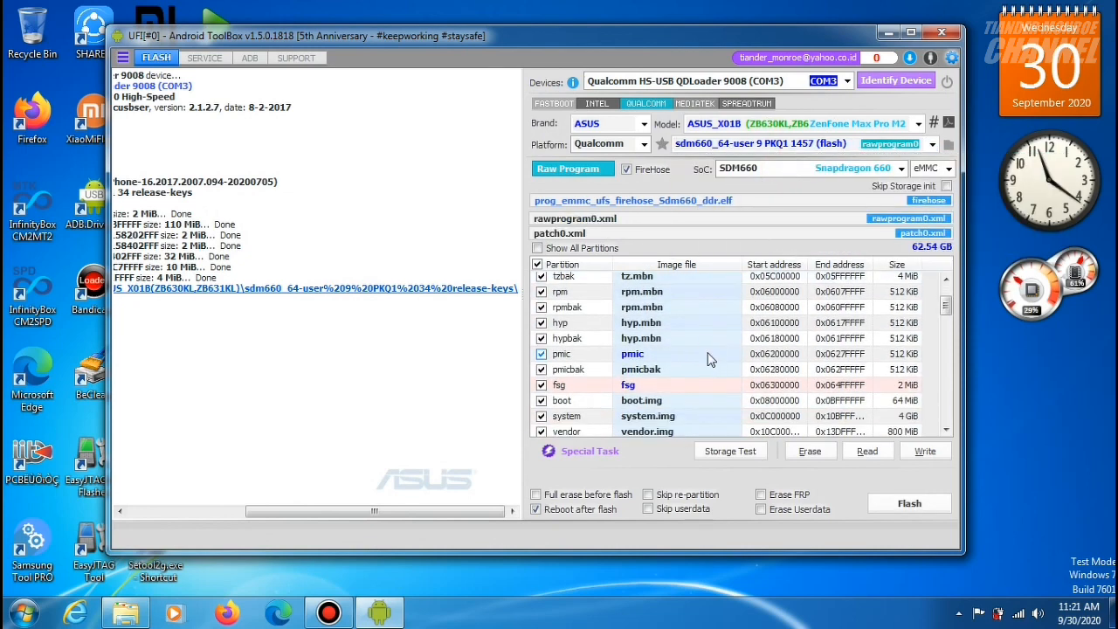
pyautogui.scroll(-3, 682, 335)
pyautogui.scroll(-5, 682, 336)
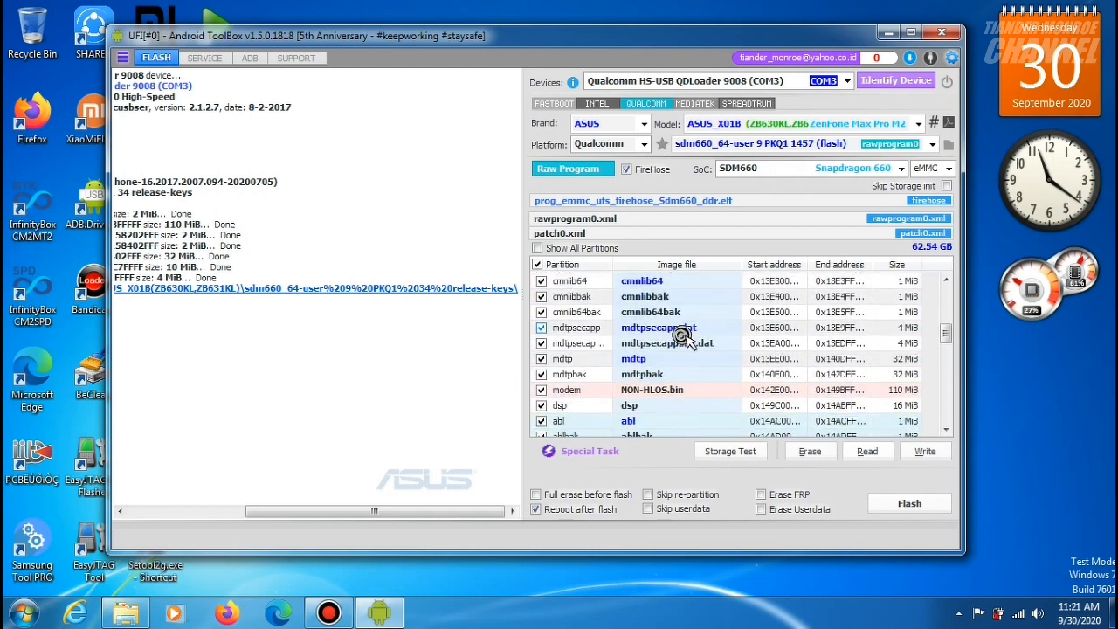
pyautogui.scroll(-7, 682, 336)
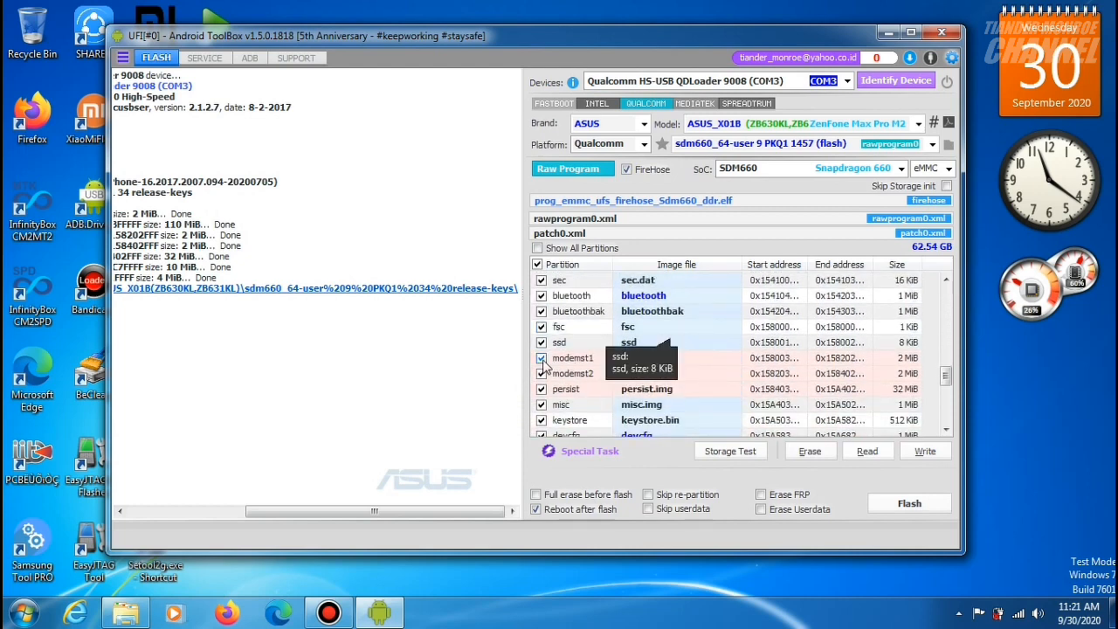
pyautogui.scroll(-3, 541, 371)
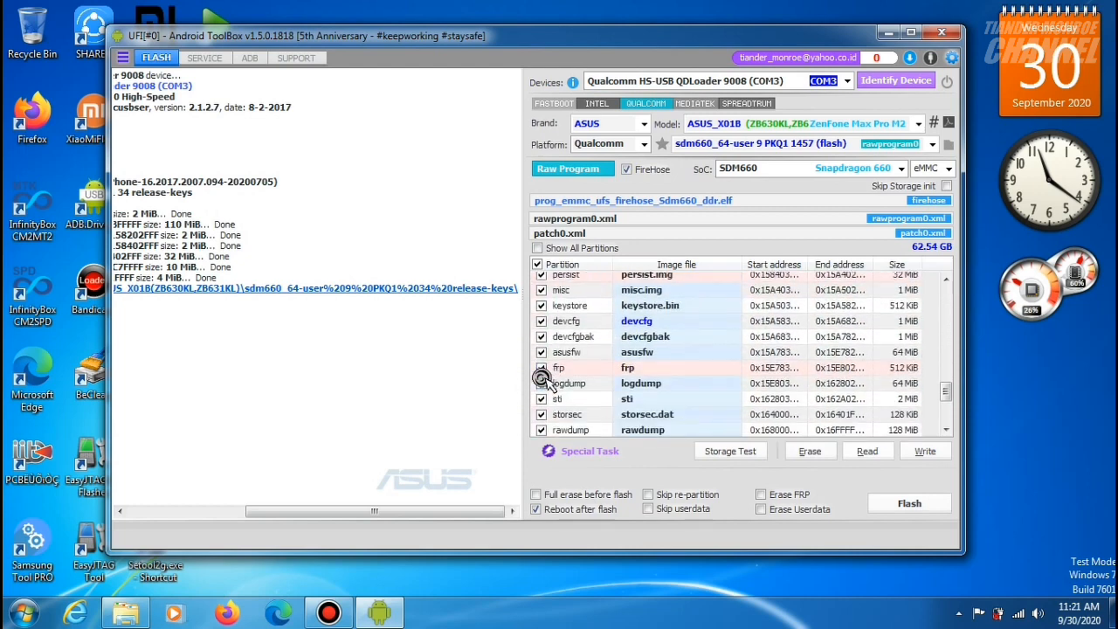
pyautogui.scroll(-4, 541, 377)
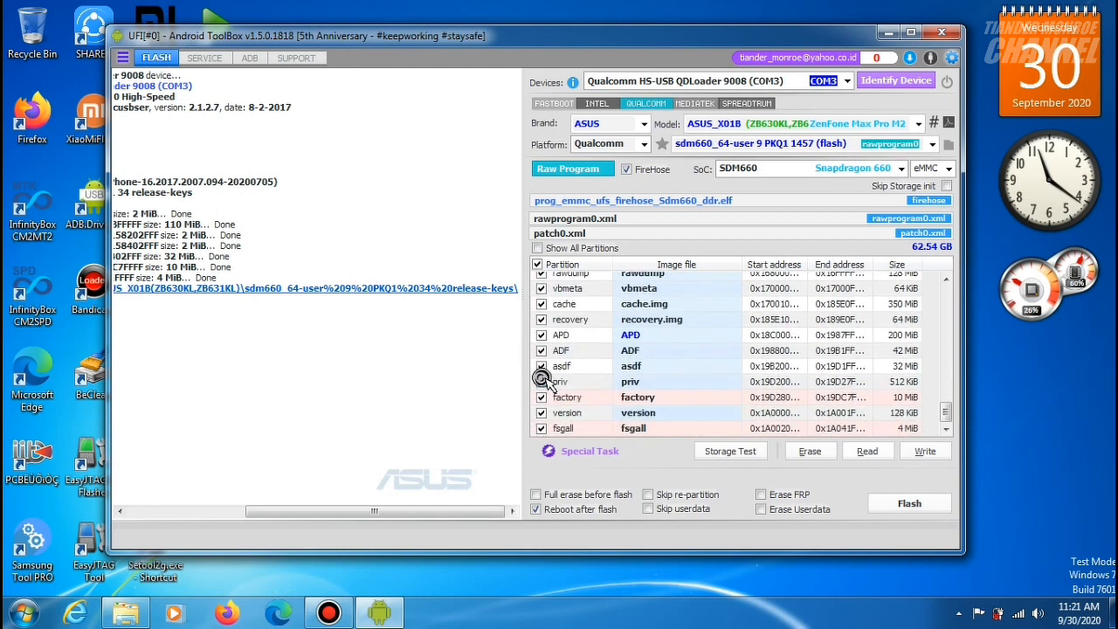
pyautogui.click(542, 428)
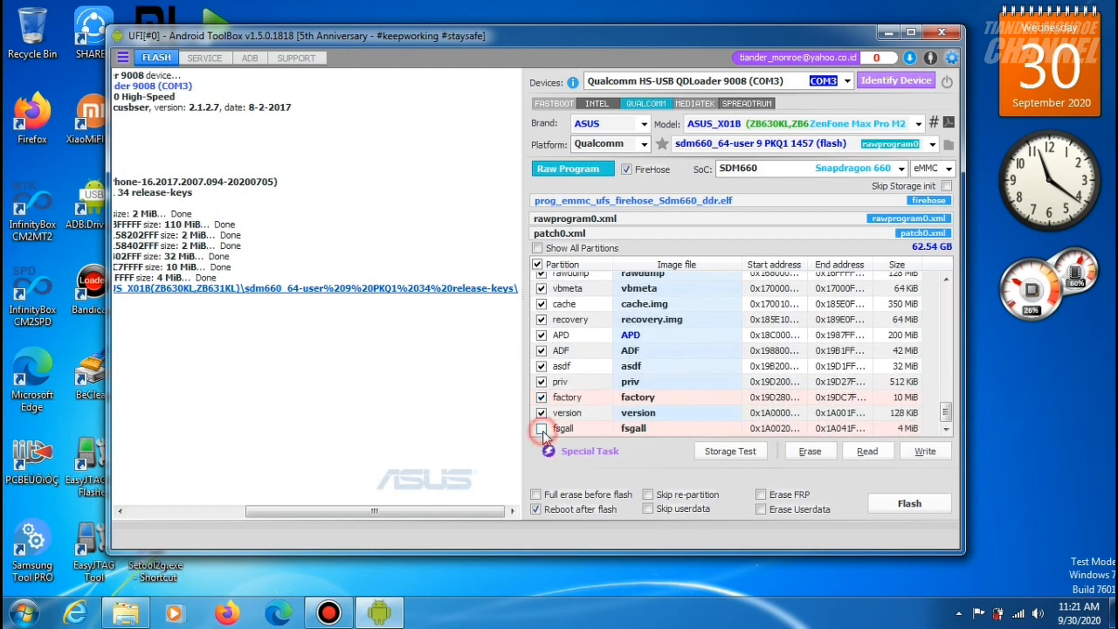
# Try to flash the loaded firmware package to the phone and abort the operation.
pyautogui.click(908, 505)
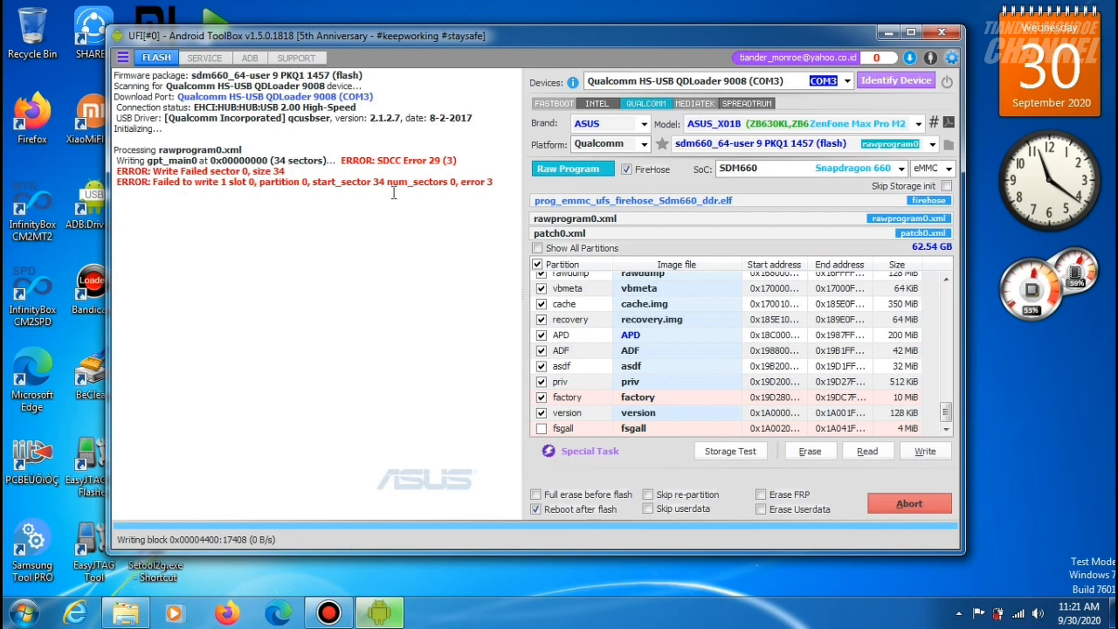
pyautogui.click(891, 504)
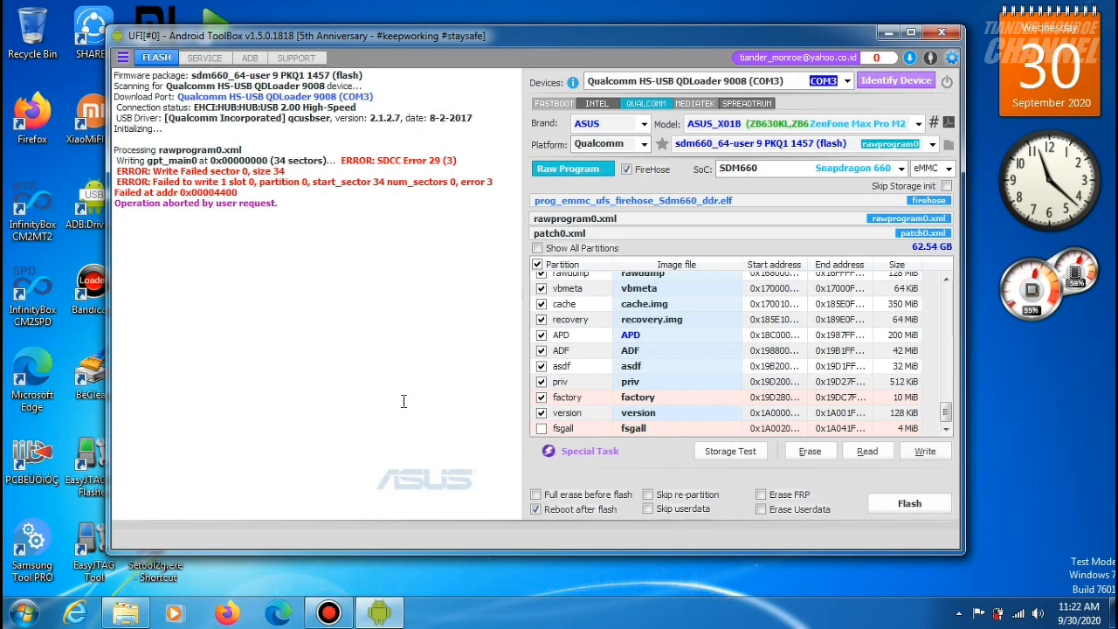
# Reselect the sdm660_64-user 9 PKQ1 1457 (flash) package and identify the phone on COM3, dismissing the Windows color scheme prompt.
pyautogui.click(739, 149)
pyautogui.click(742, 175)
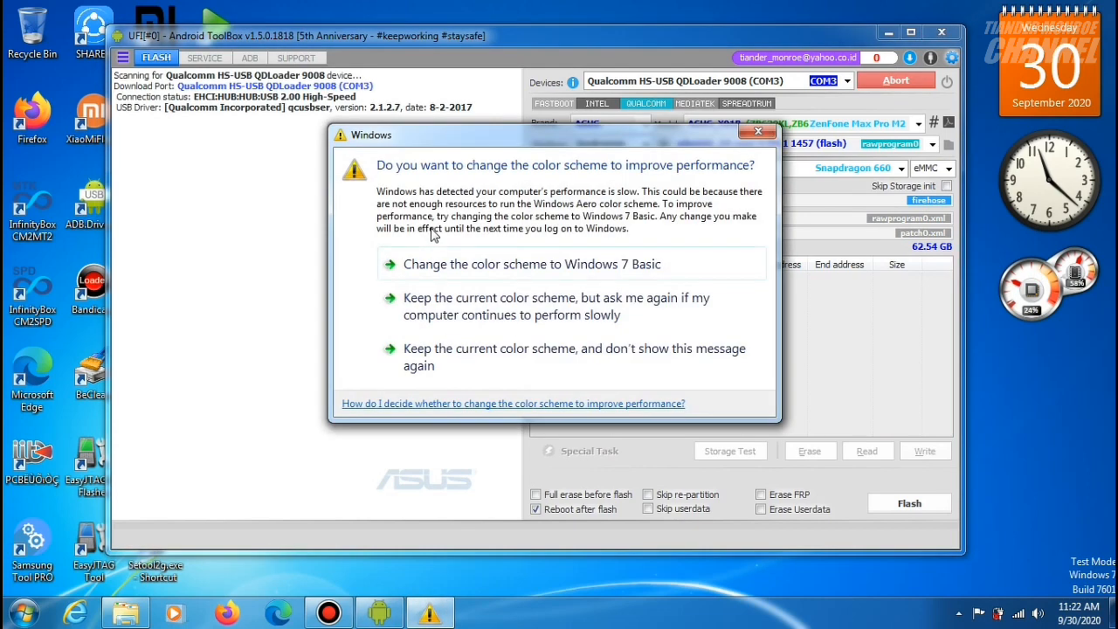
pyautogui.click(757, 132)
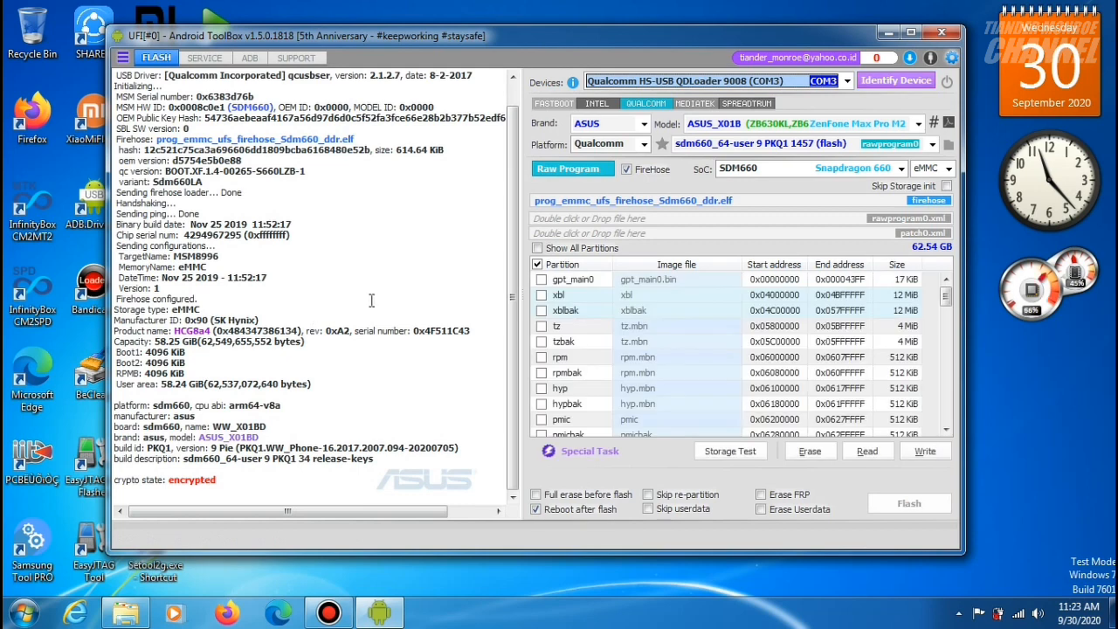
# Mark all partitions of the phone for reading except userdata.
pyautogui.click(538, 266)
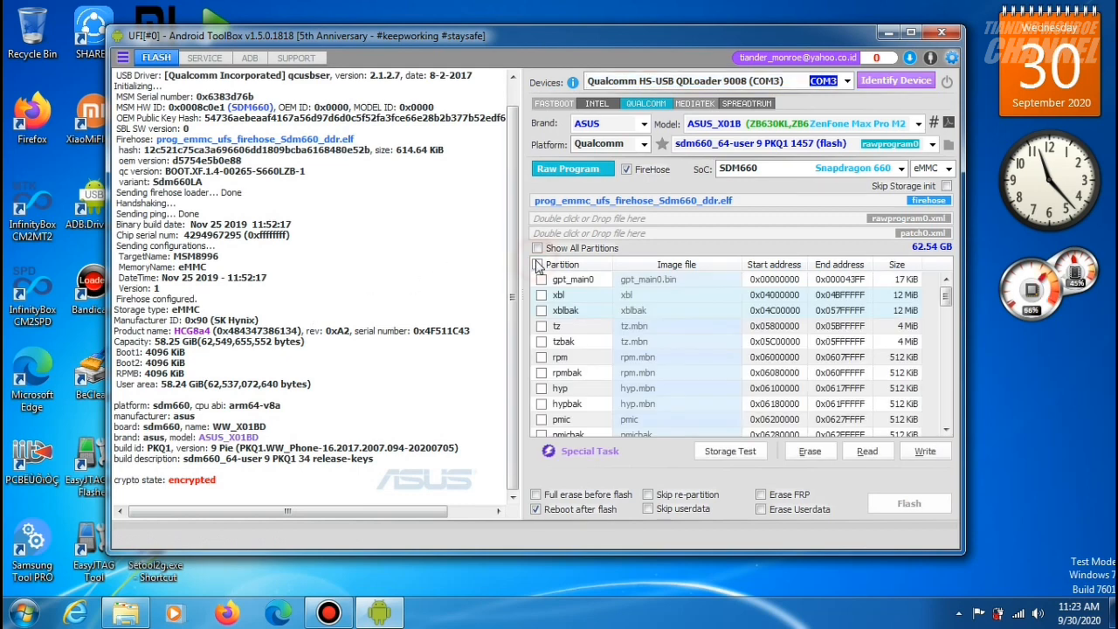
pyautogui.scroll(-3, 623, 352)
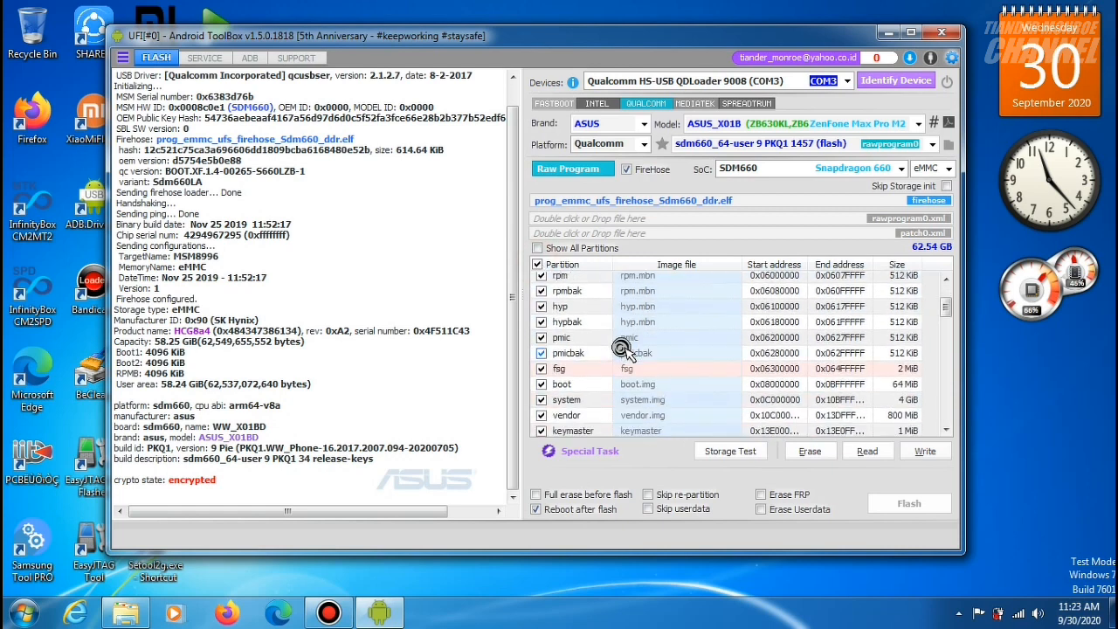
pyautogui.scroll(-2, 598, 371)
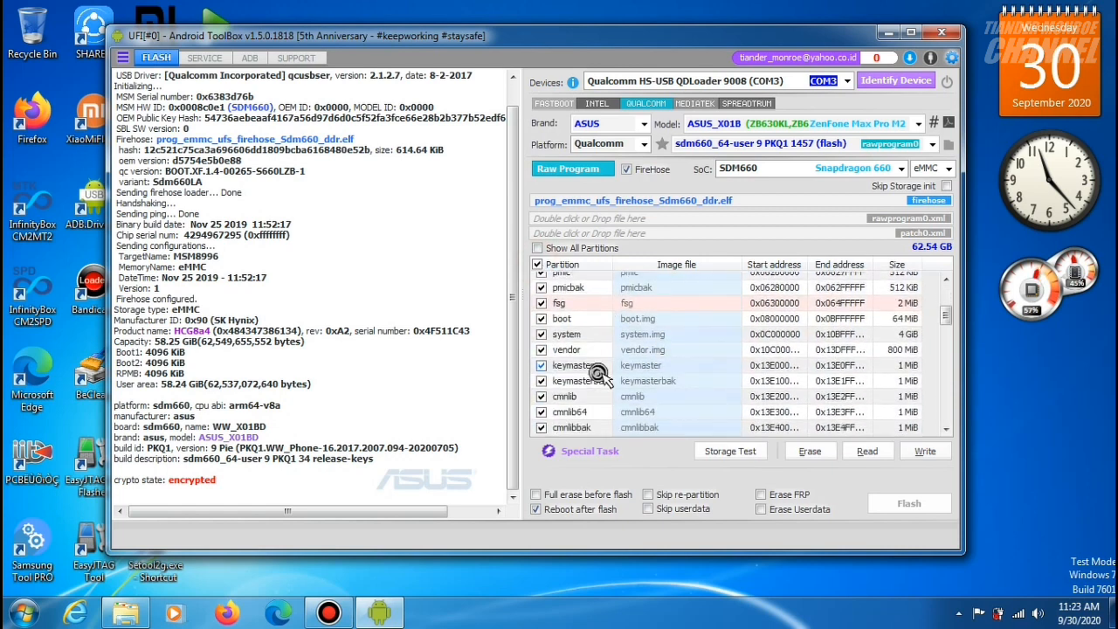
pyautogui.scroll(-8, 598, 371)
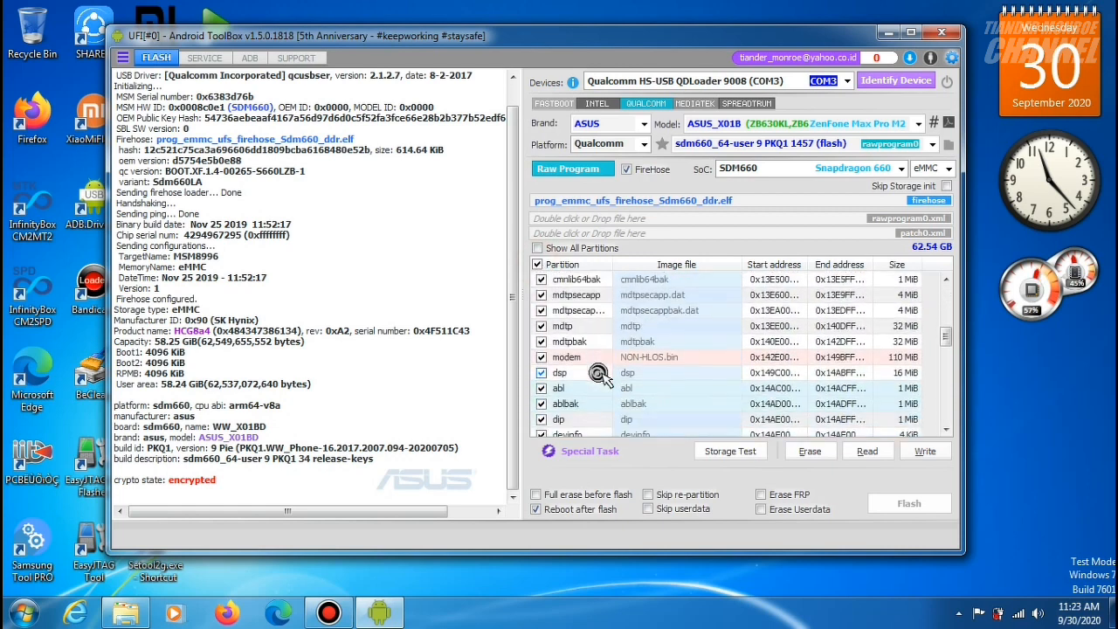
pyautogui.scroll(-10, 599, 374)
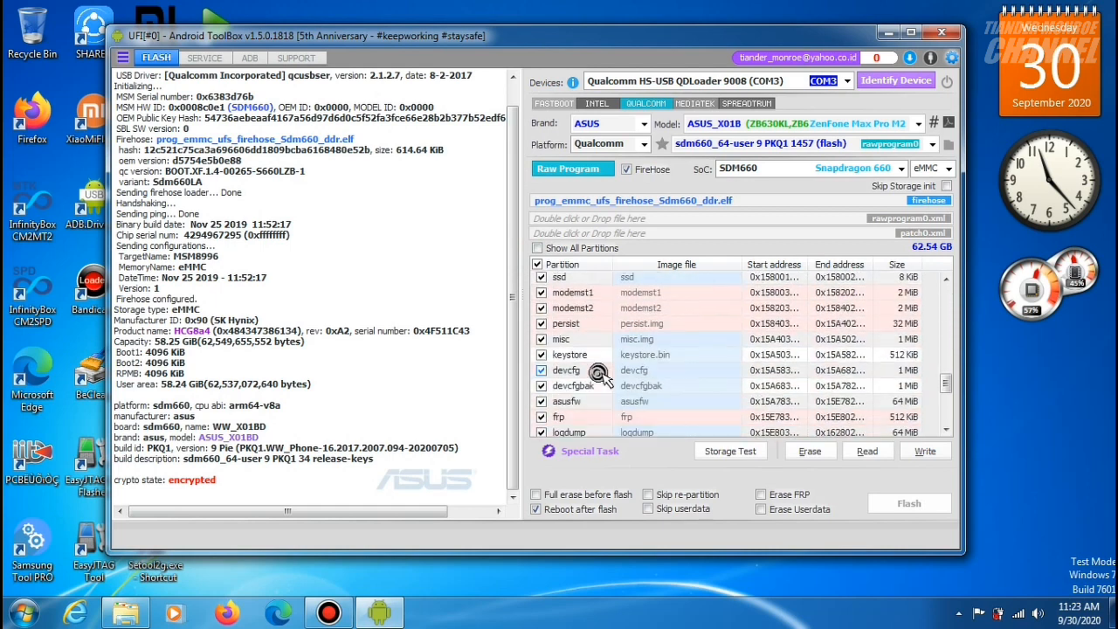
pyautogui.scroll(-6, 598, 377)
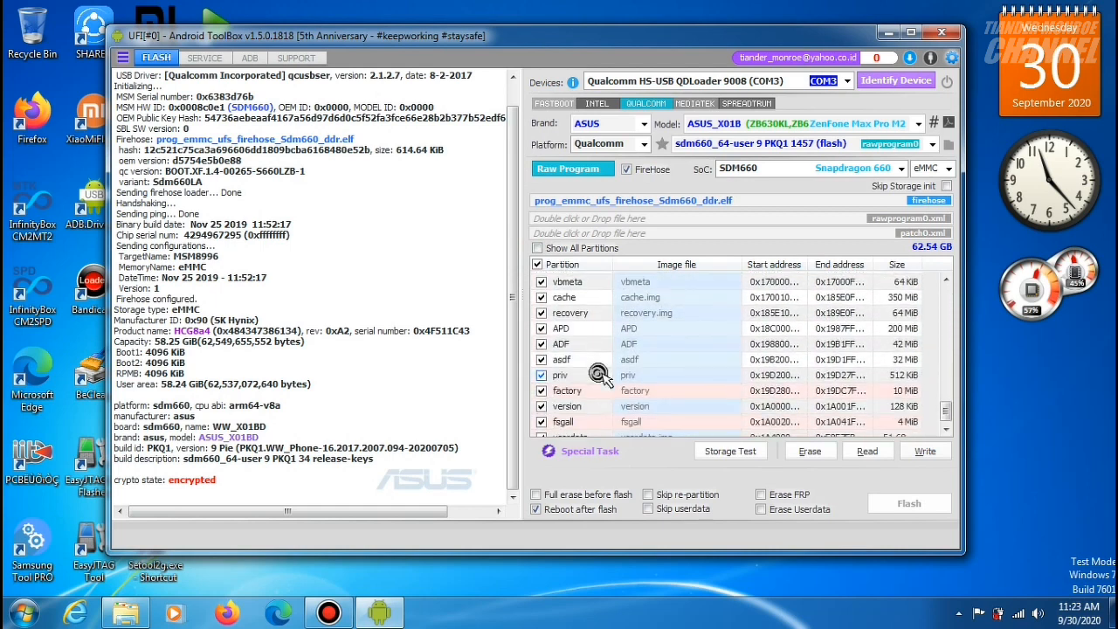
pyautogui.click(543, 429)
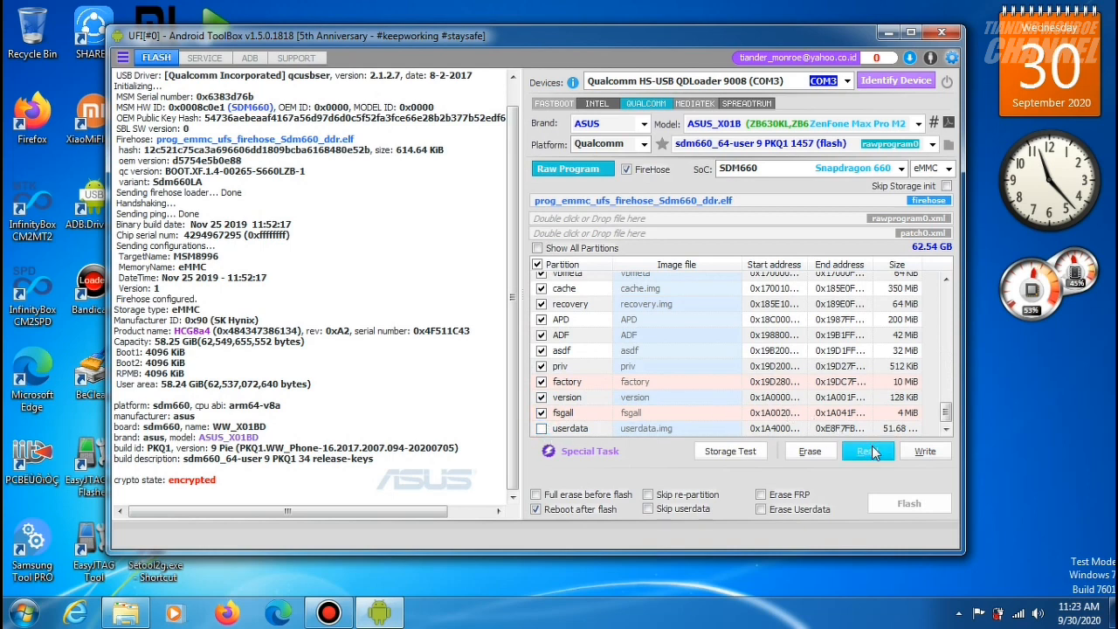
# Read the marked partitions into the folder sdm660_64-user 9 PKQ1 34 release-keys and check the saved files there.
pyautogui.click(867, 451)
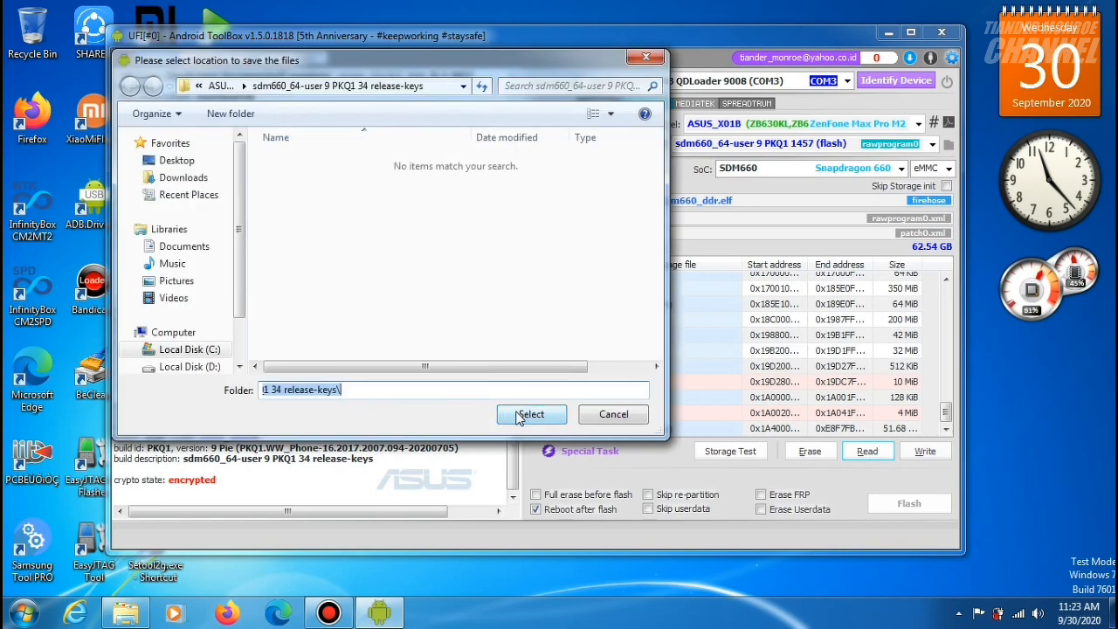
pyautogui.click(516, 419)
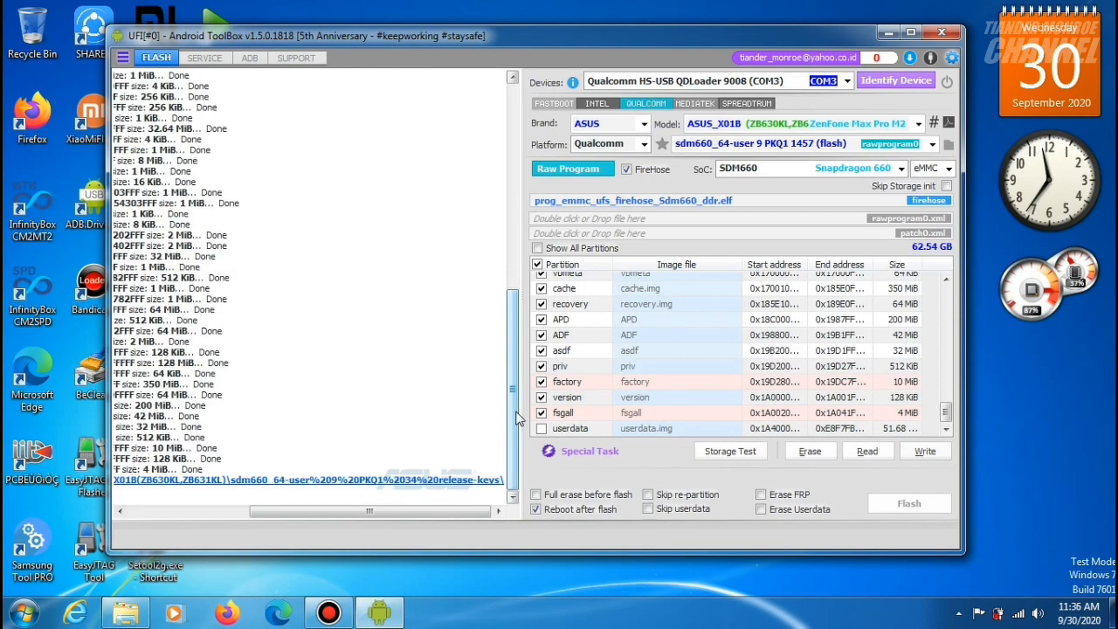
pyautogui.click(372, 488)
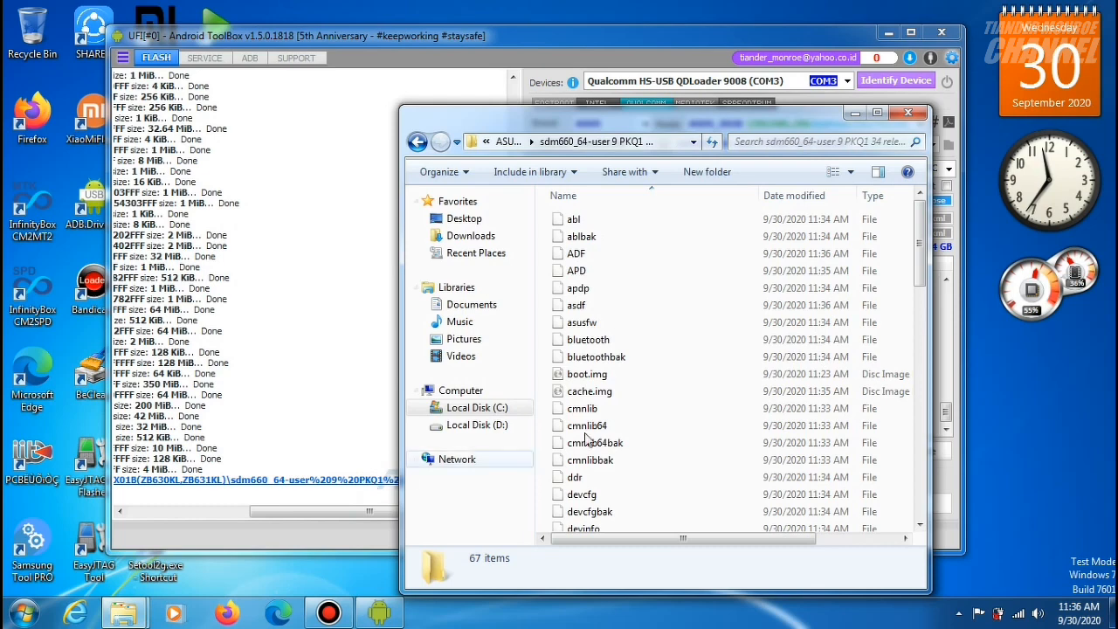
pyautogui.scroll(-9, 714, 395)
pyautogui.scroll(-7, 714, 394)
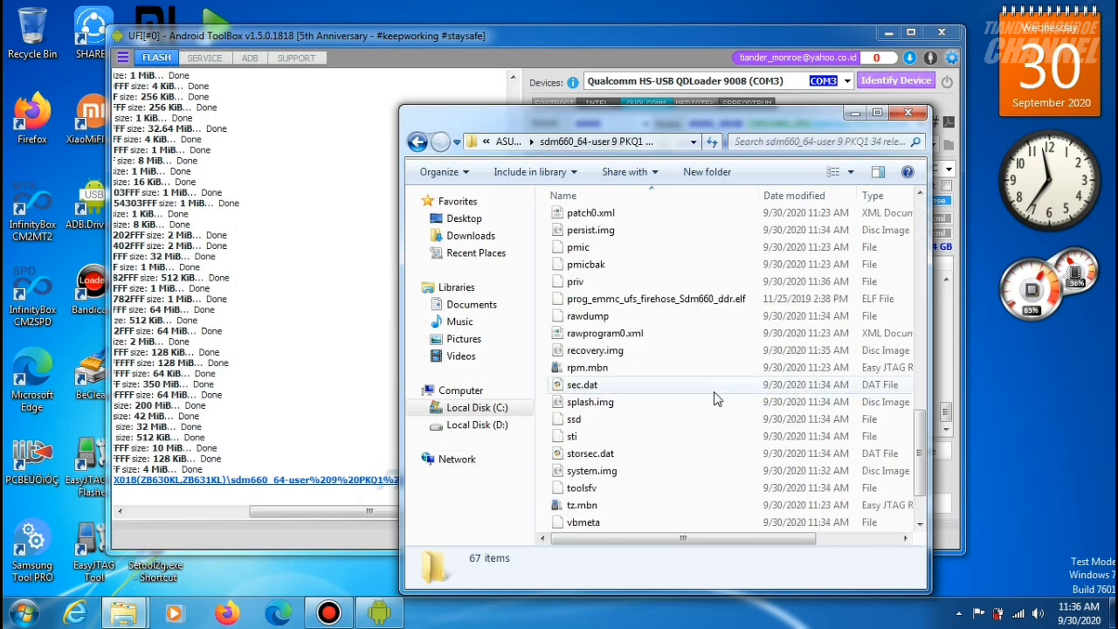
pyautogui.scroll(12, 714, 395)
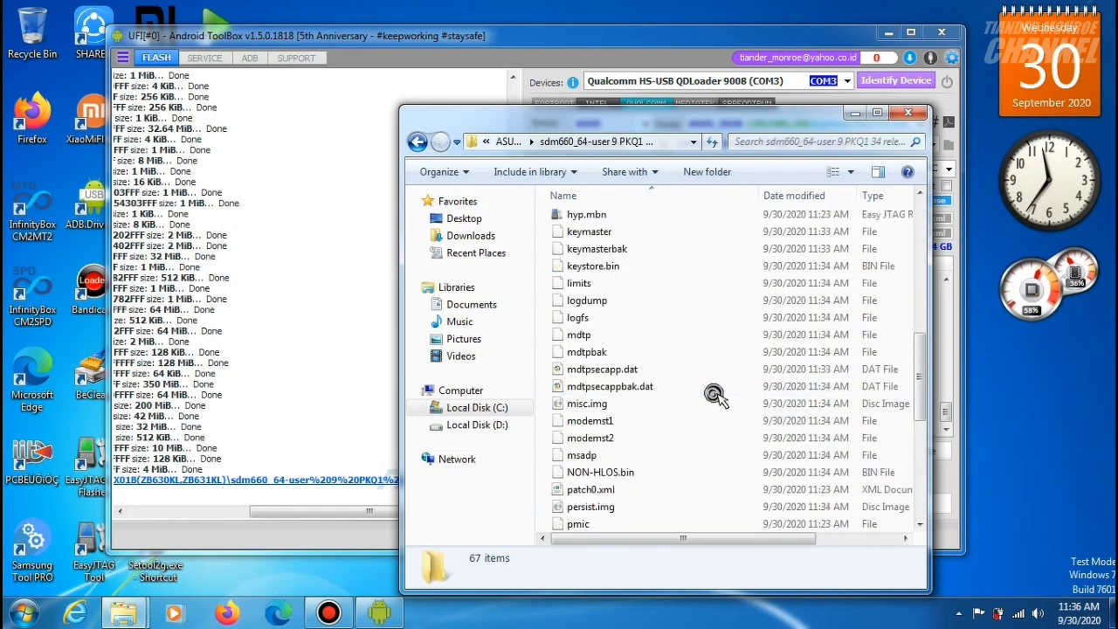
pyautogui.scroll(3, 714, 394)
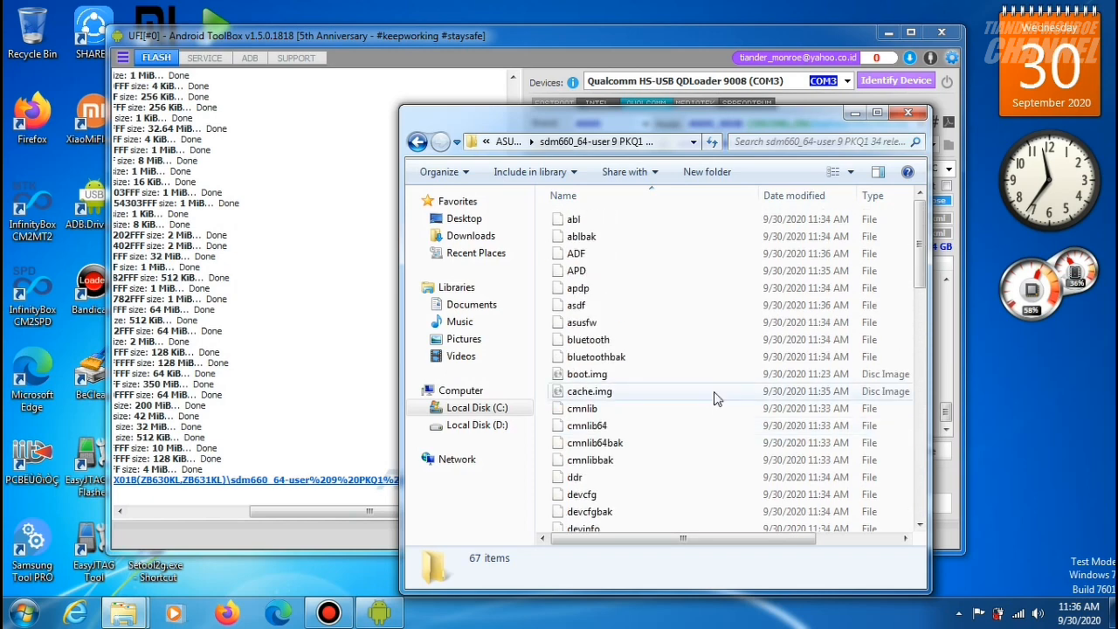
pyautogui.click(855, 114)
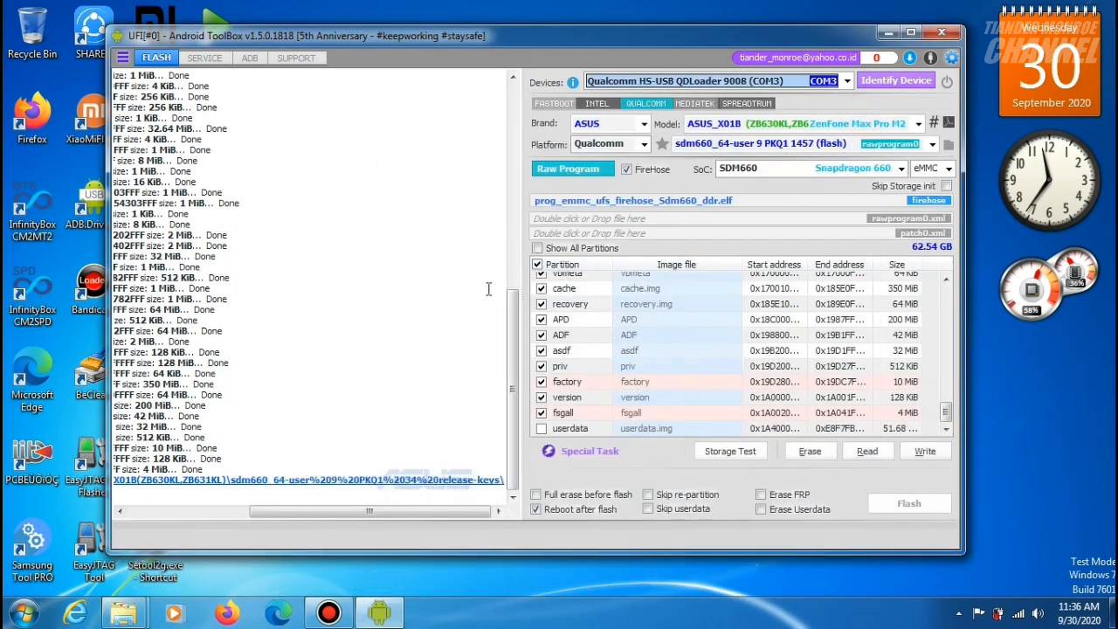
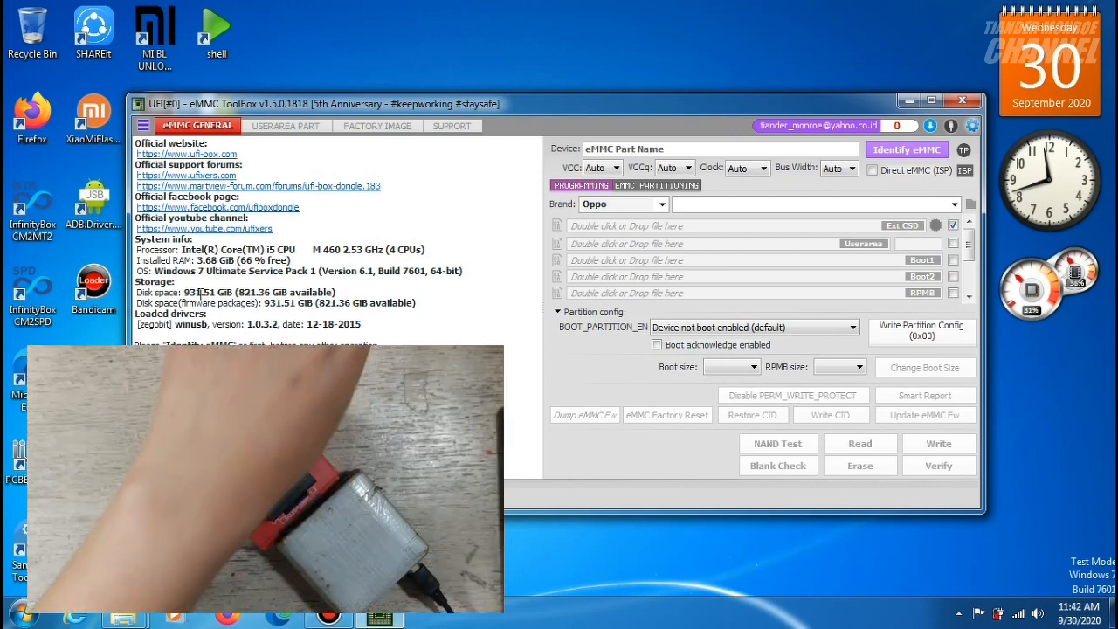
# Identify the chip in UFI eMMC ToolBox and examine its device lifetime, partition configuration, product name and user area size.
pyautogui.click(904, 151)
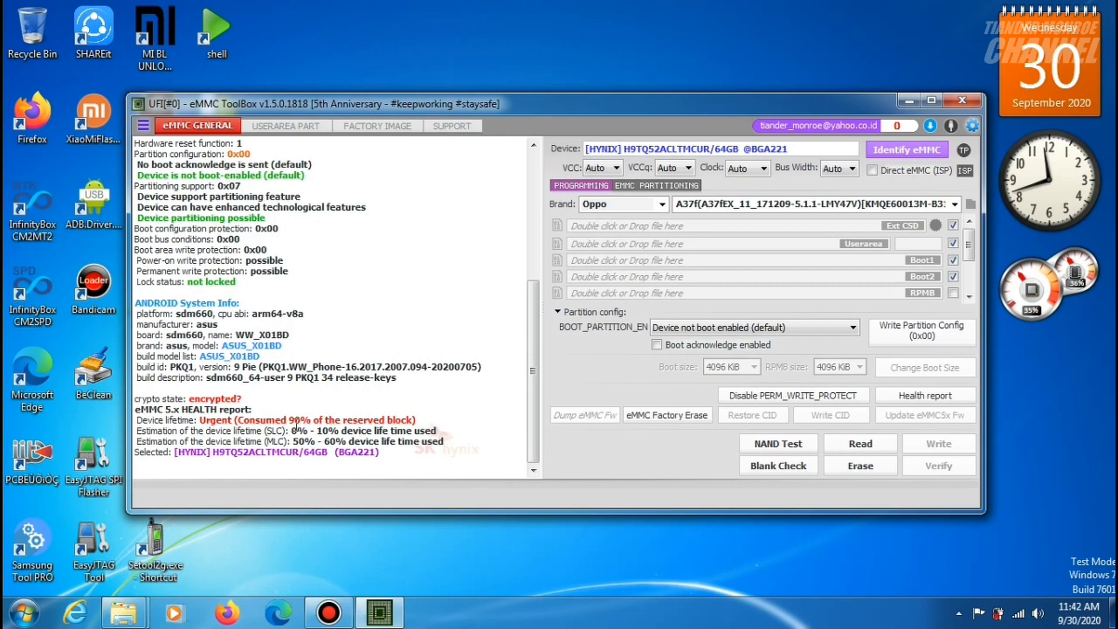
pyautogui.moveTo(198, 420); pyautogui.dragTo(448, 417)
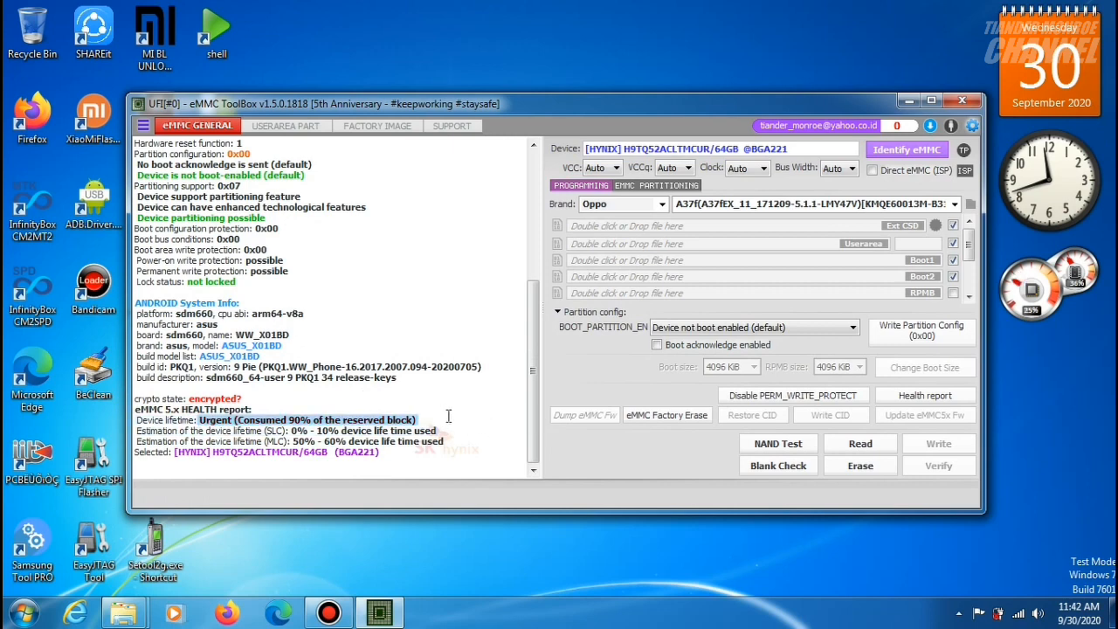
pyautogui.scroll(3, 444, 416)
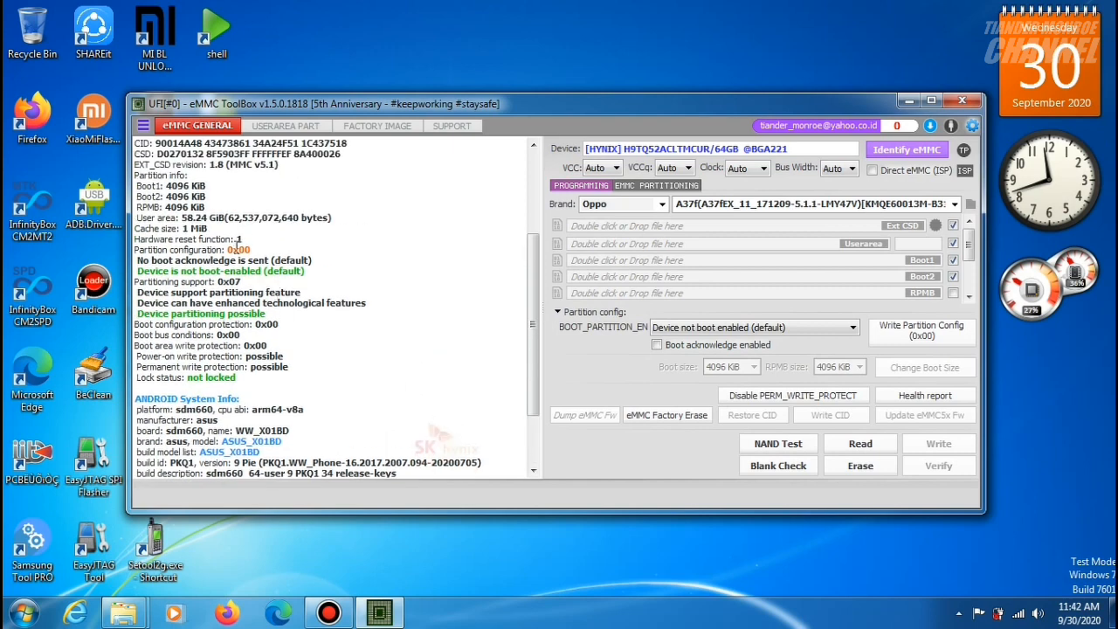
pyautogui.moveTo(226, 249); pyautogui.dragTo(253, 249)
pyautogui.scroll(3, 312, 297)
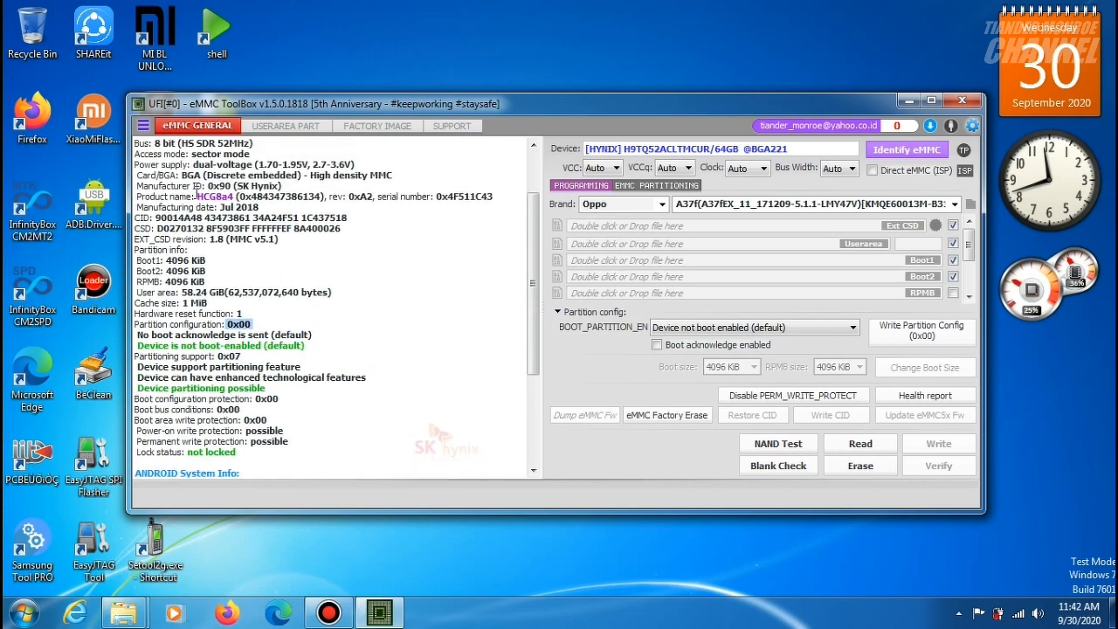
pyautogui.moveTo(198, 197); pyautogui.dragTo(234, 199)
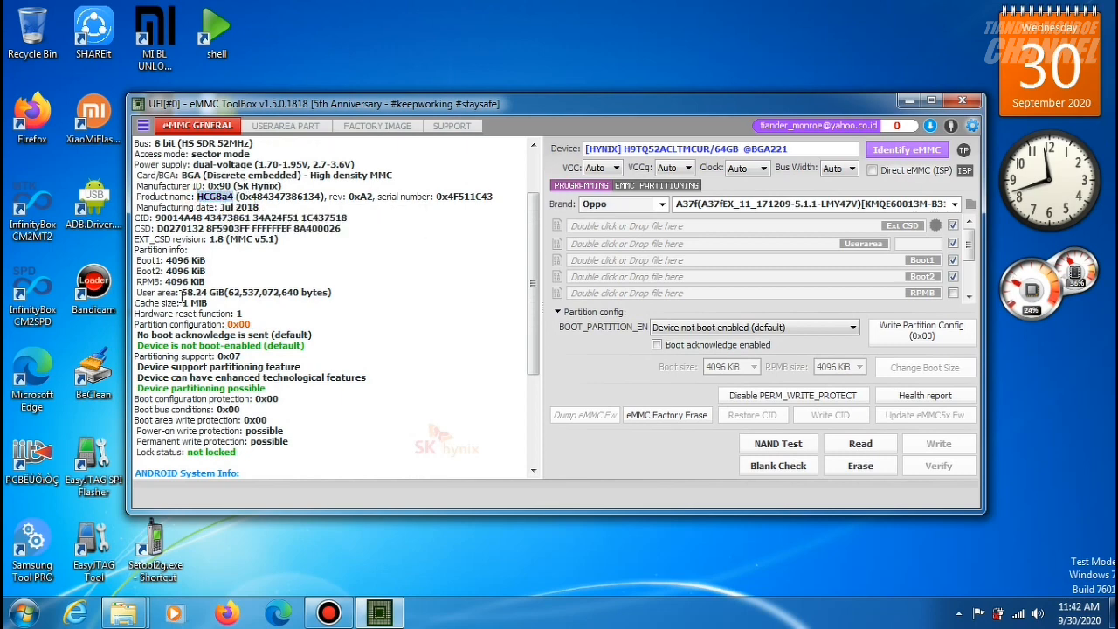
pyautogui.moveTo(180, 292); pyautogui.dragTo(226, 292)
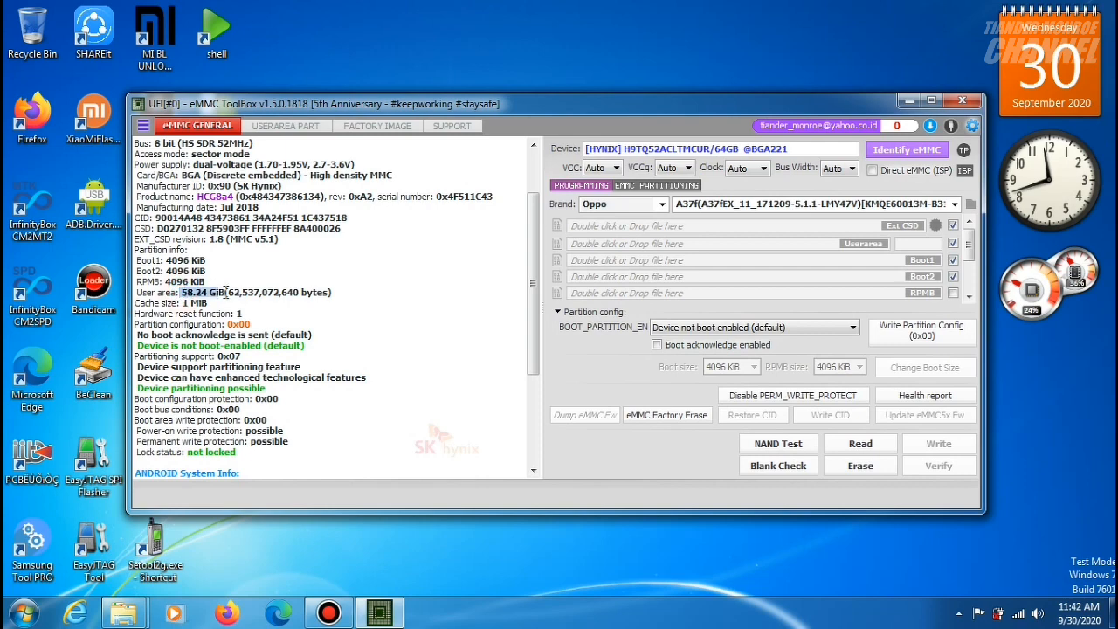
pyautogui.click(306, 327)
# Set the size for the Userarea partition to 1 GiB.
pyautogui.click(926, 246)
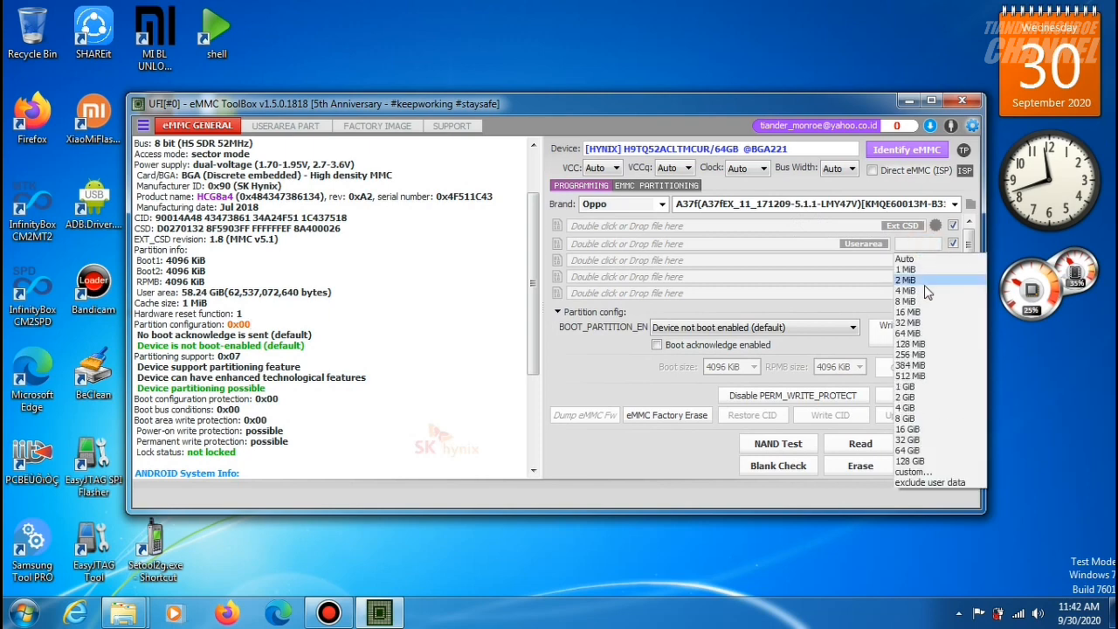
pyautogui.click(904, 386)
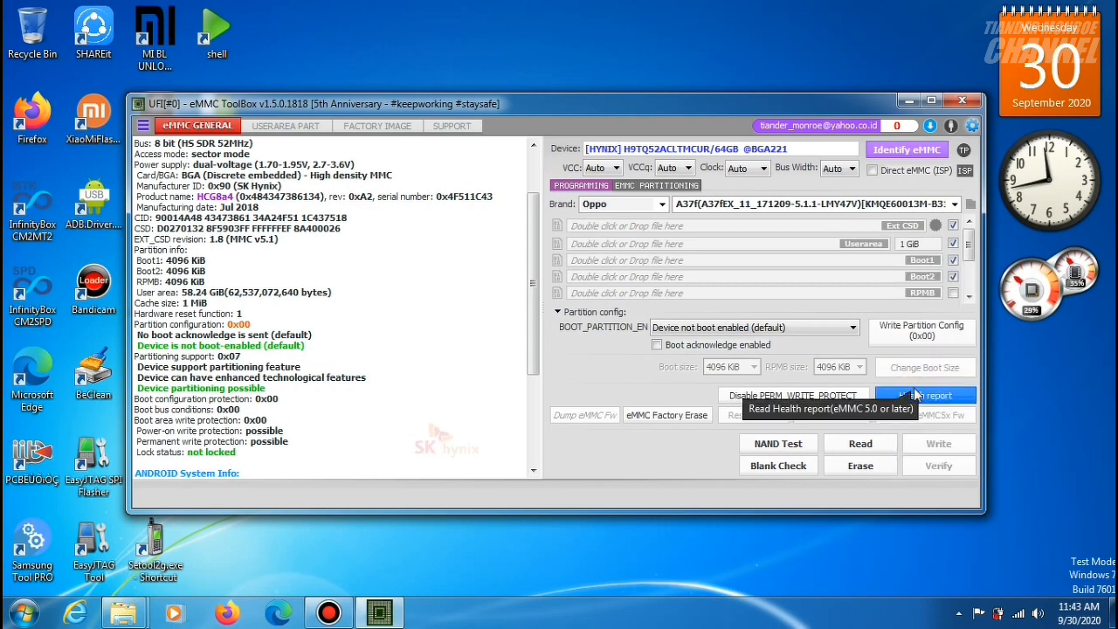
# Read the Ext CSD, Boot1, Boot2 and 1 GiB Userarea from the chip and check the saved files in the backup folder.
pyautogui.click(877, 447)
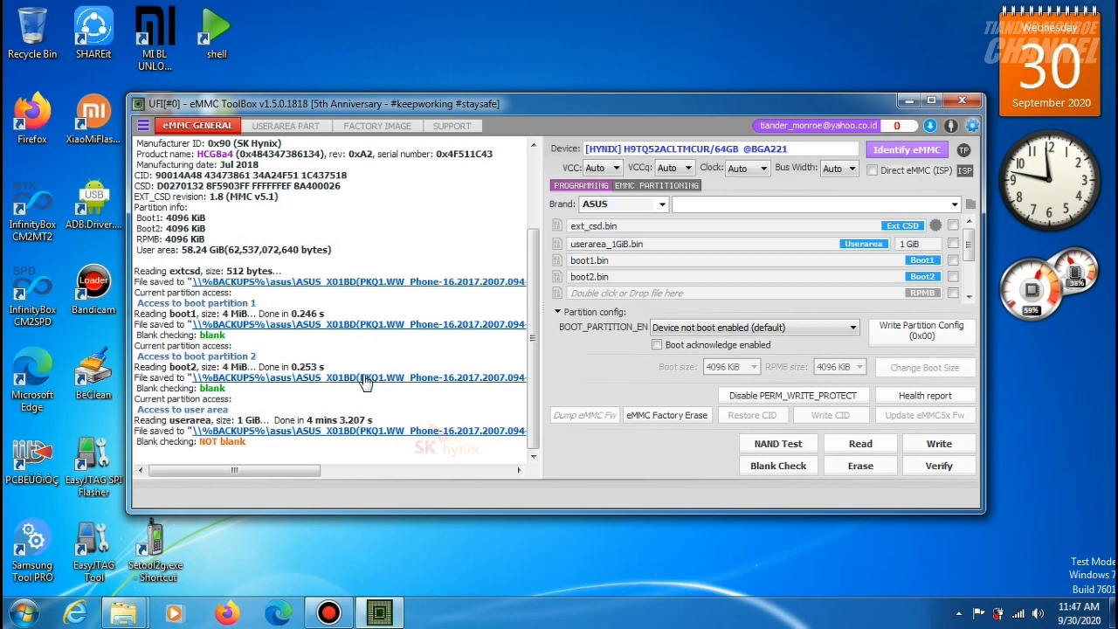
pyautogui.click(489, 396)
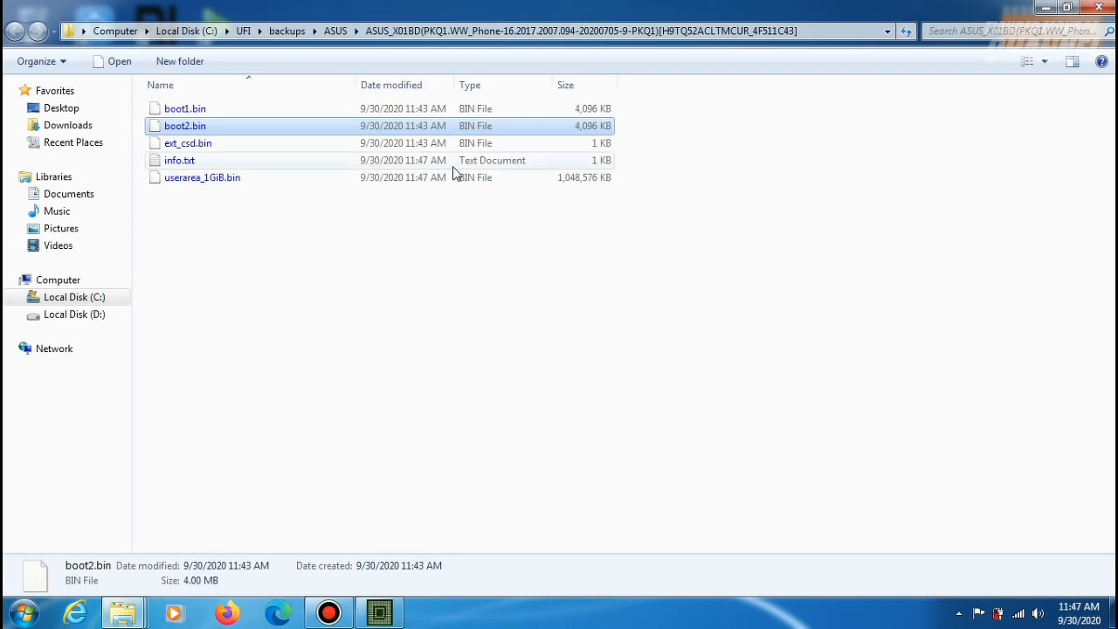
pyautogui.click(1045, 7)
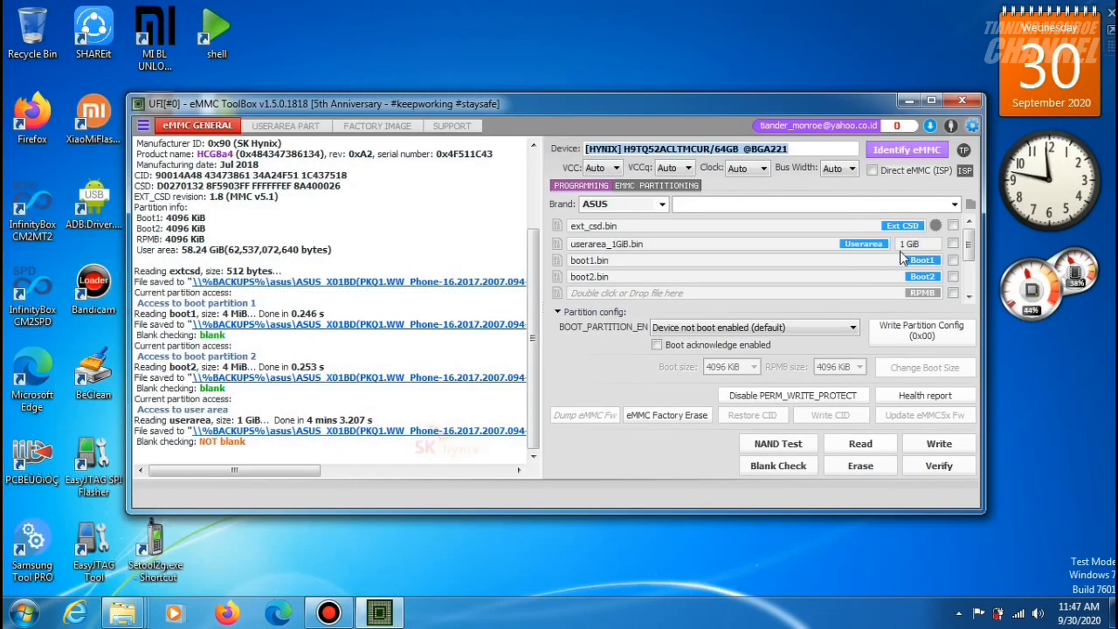
# Erase the chip's content and run an eMMC Factory Erase, accepting both erase warnings.
pyautogui.click(860, 467)
pyautogui.click(680, 371)
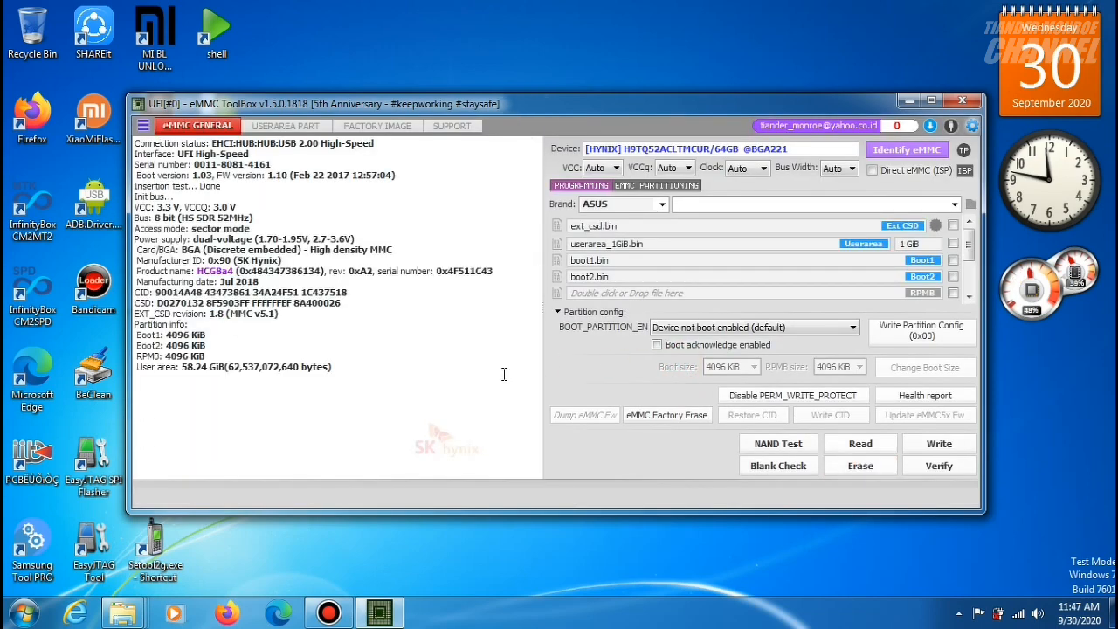
pyautogui.click(690, 415)
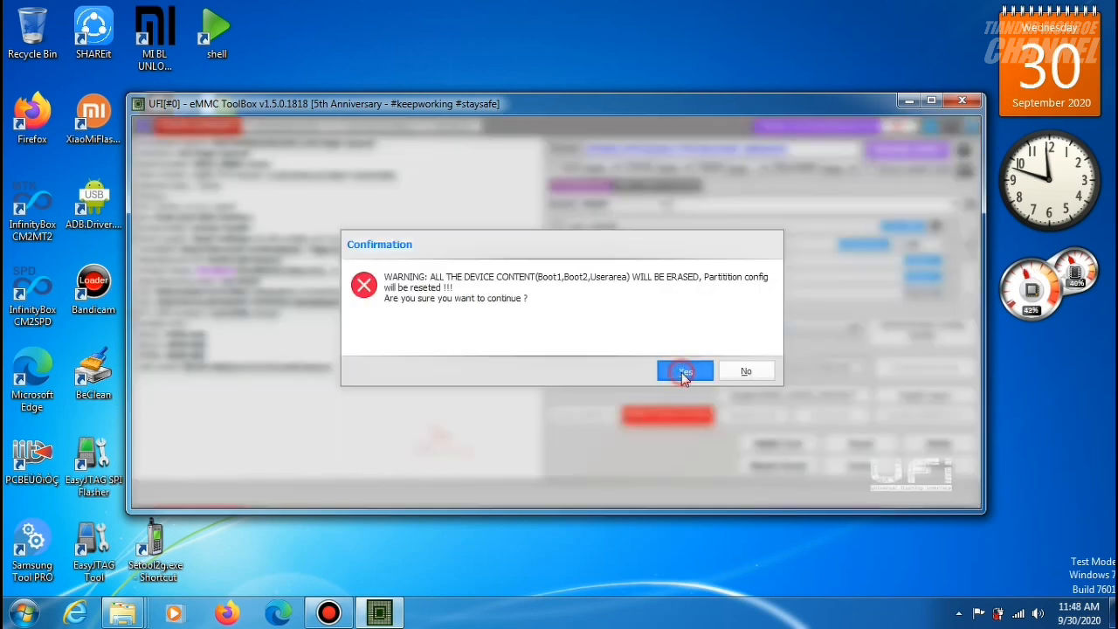
pyautogui.click(682, 372)
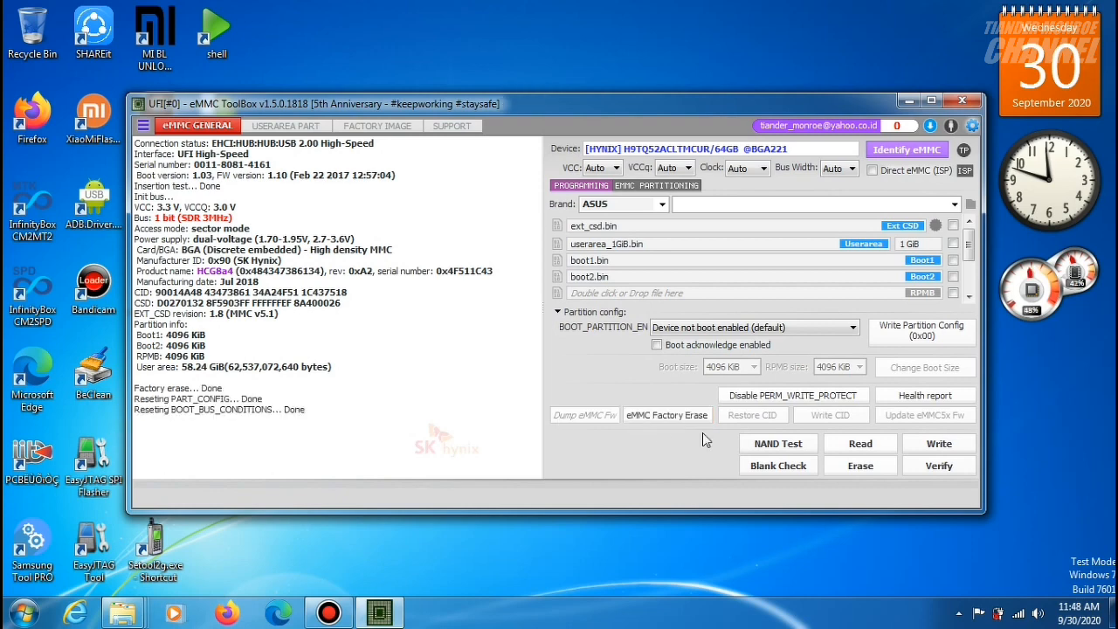
# Repeat the full erase and the eMMC Factory Erase on the chip.
pyautogui.click(861, 466)
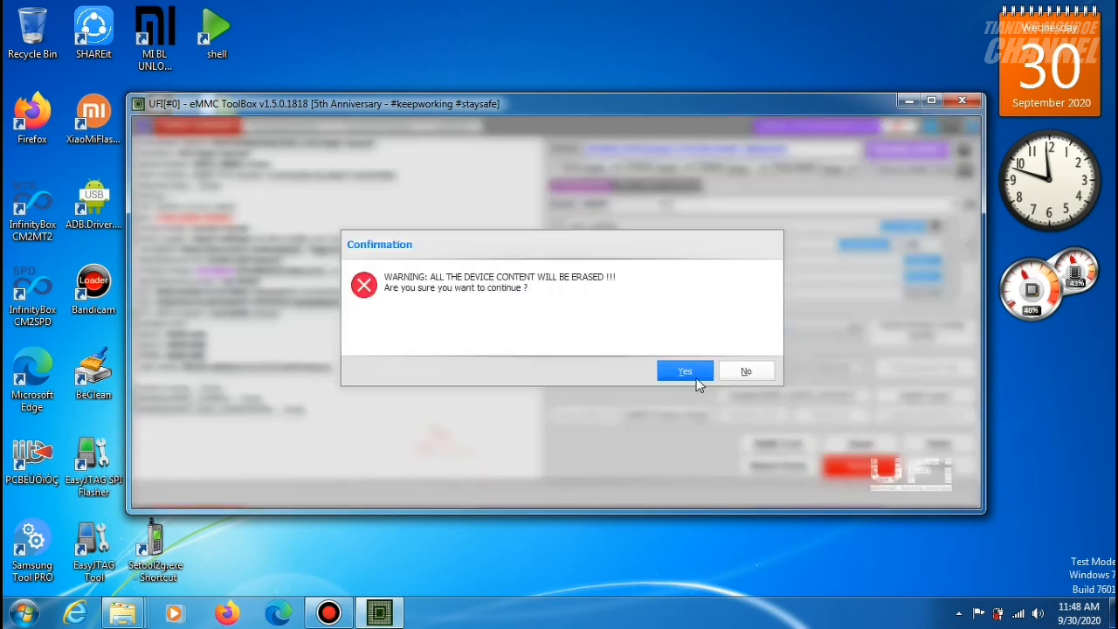
pyautogui.click(696, 379)
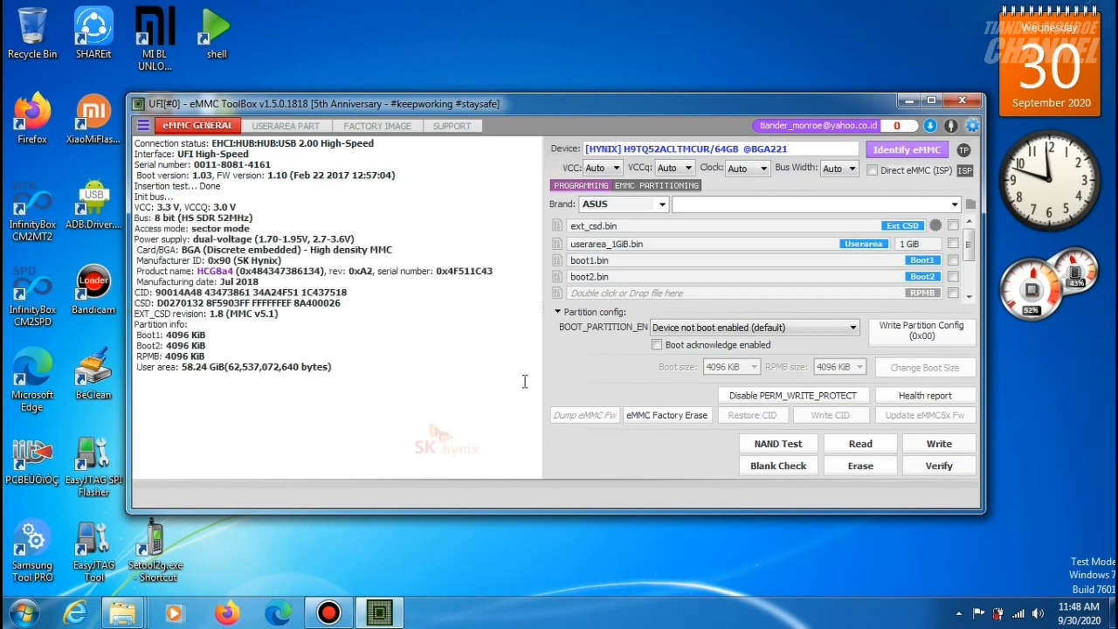
pyautogui.click(668, 414)
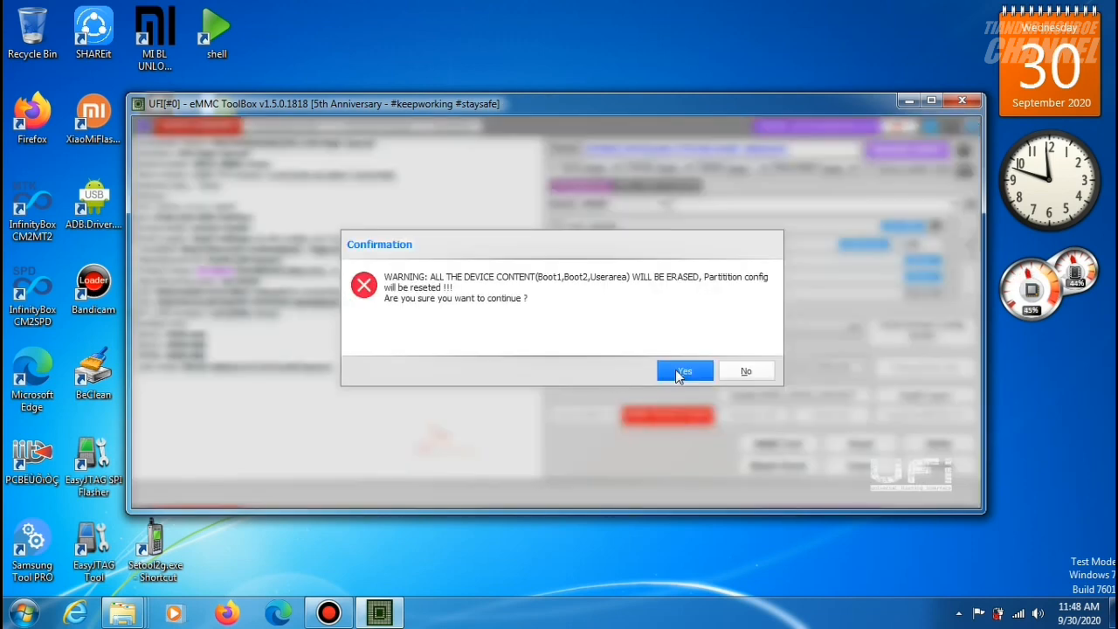
pyautogui.click(675, 370)
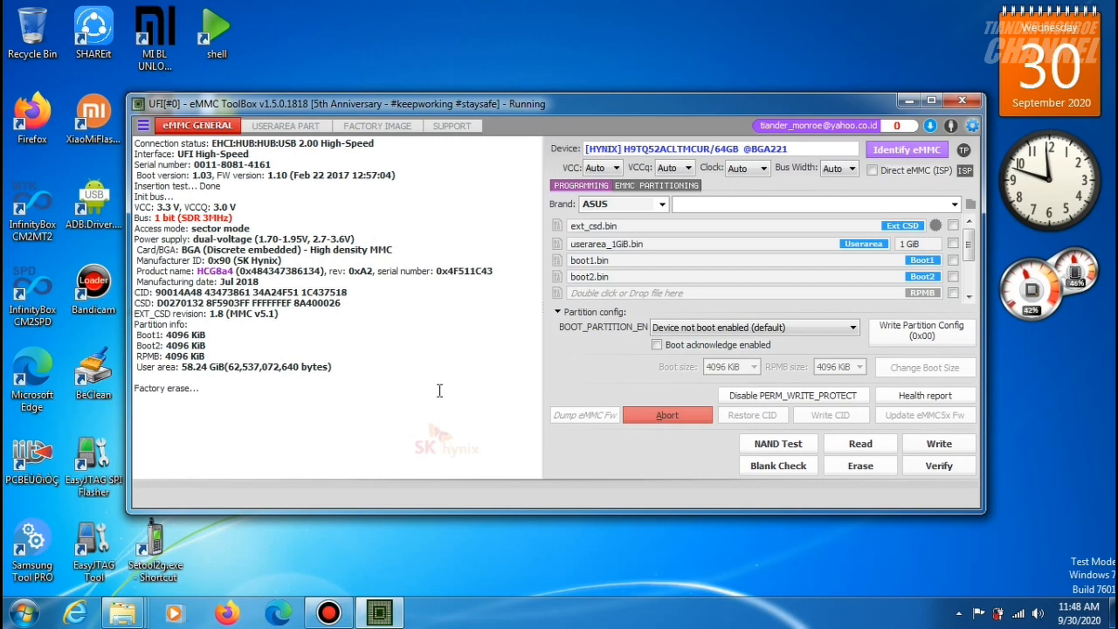
# Identify the chip, erase Boot1, Boot2 and Userarea again, and re-identify it to examine its device lifetime.
pyautogui.click(907, 150)
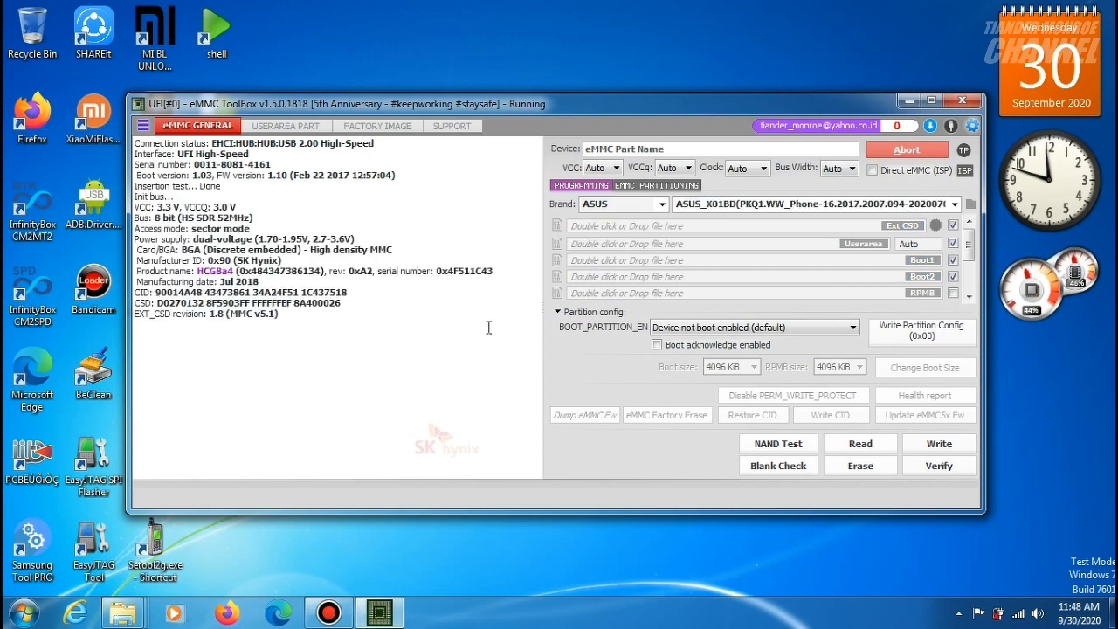
pyautogui.click(860, 466)
pyautogui.click(689, 373)
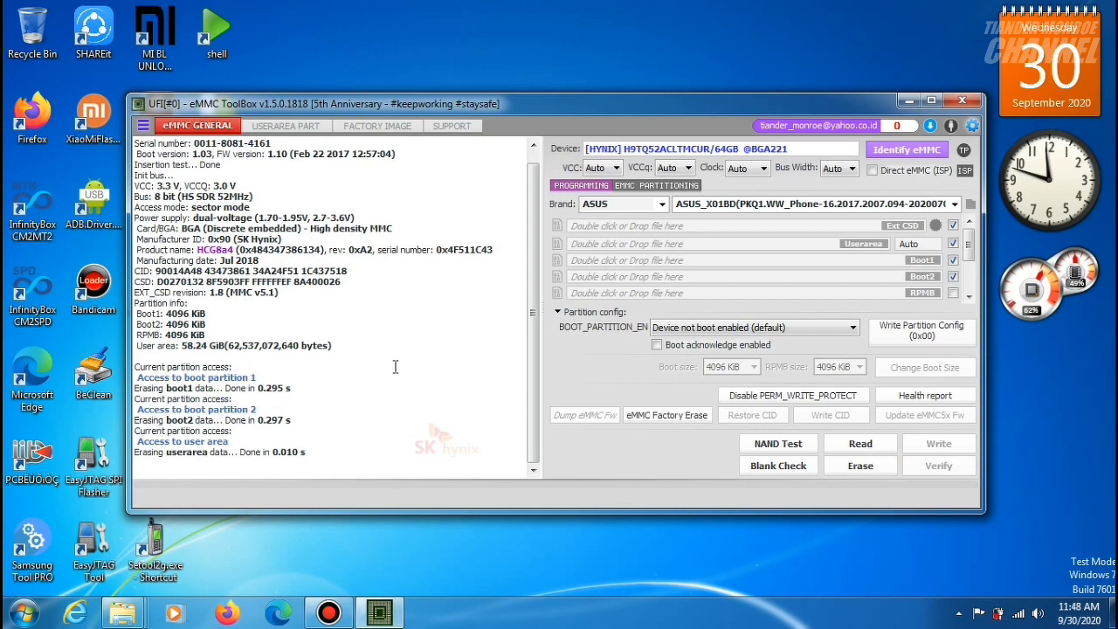
pyautogui.click(906, 149)
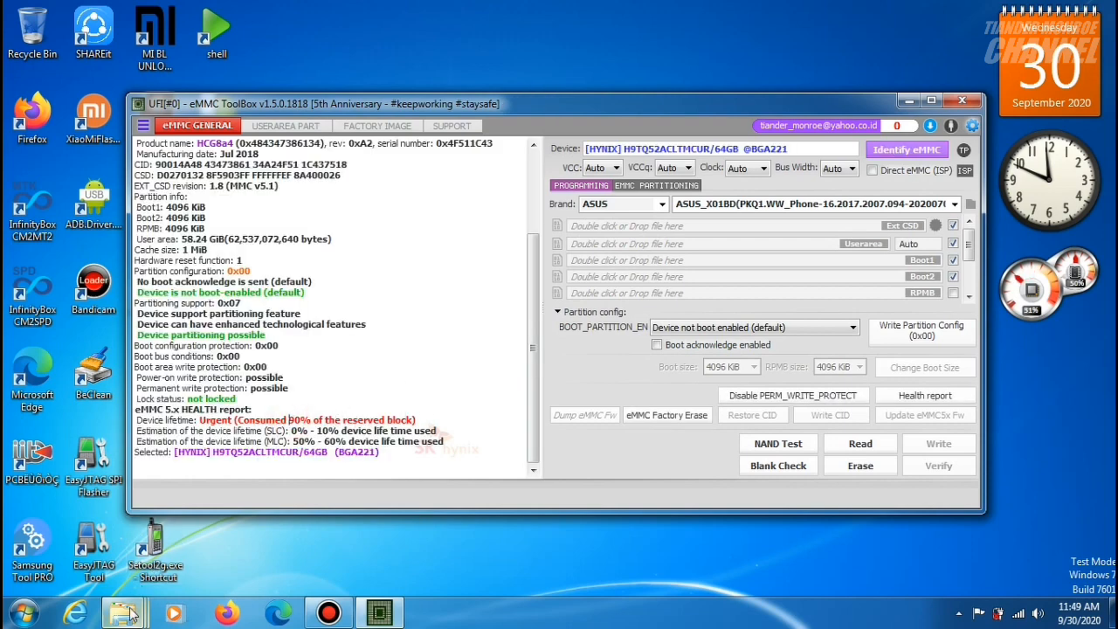
# Open the ASUS_T00I-A400CG folder inside ASUS_T00I-A400CG_Repair file emmc in Downloads.
pyautogui.moveTo(130, 615)
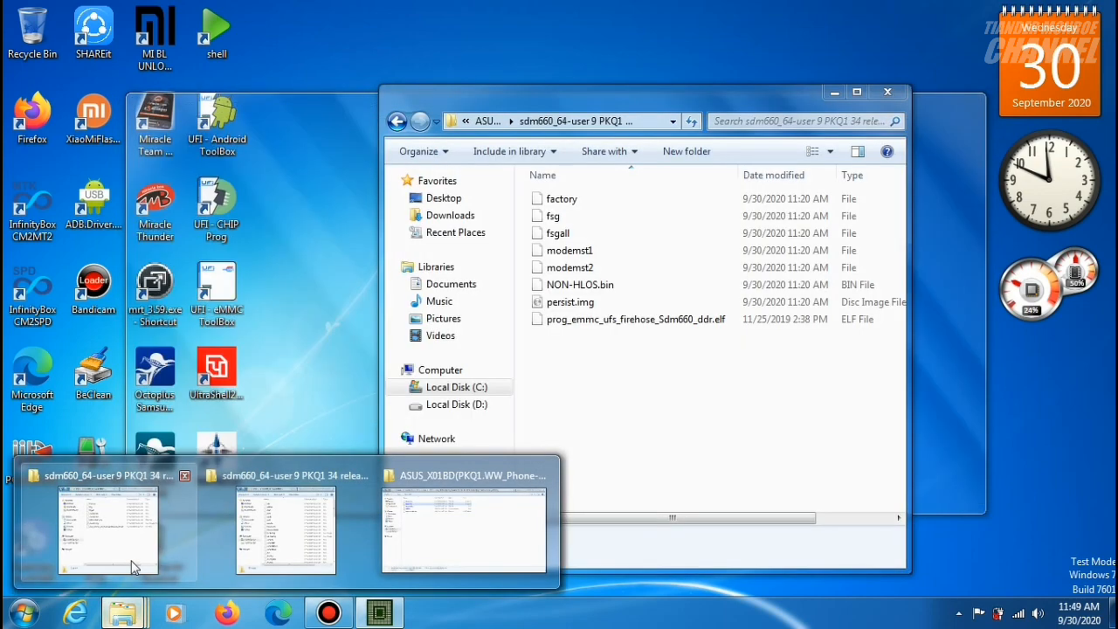
pyautogui.click(134, 566)
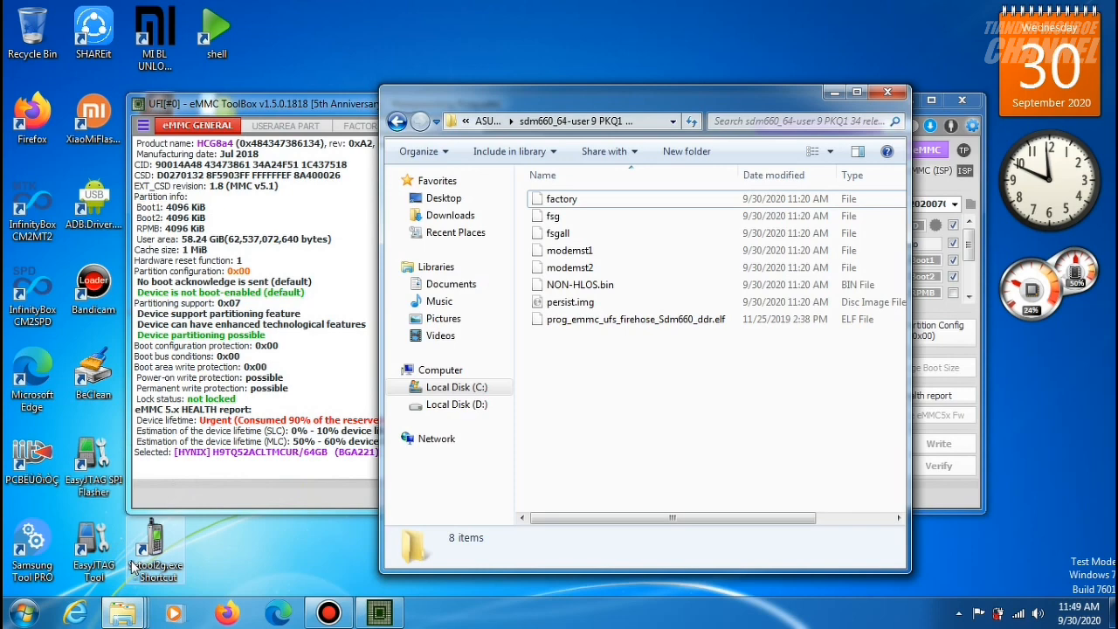
pyautogui.moveTo(127, 614)
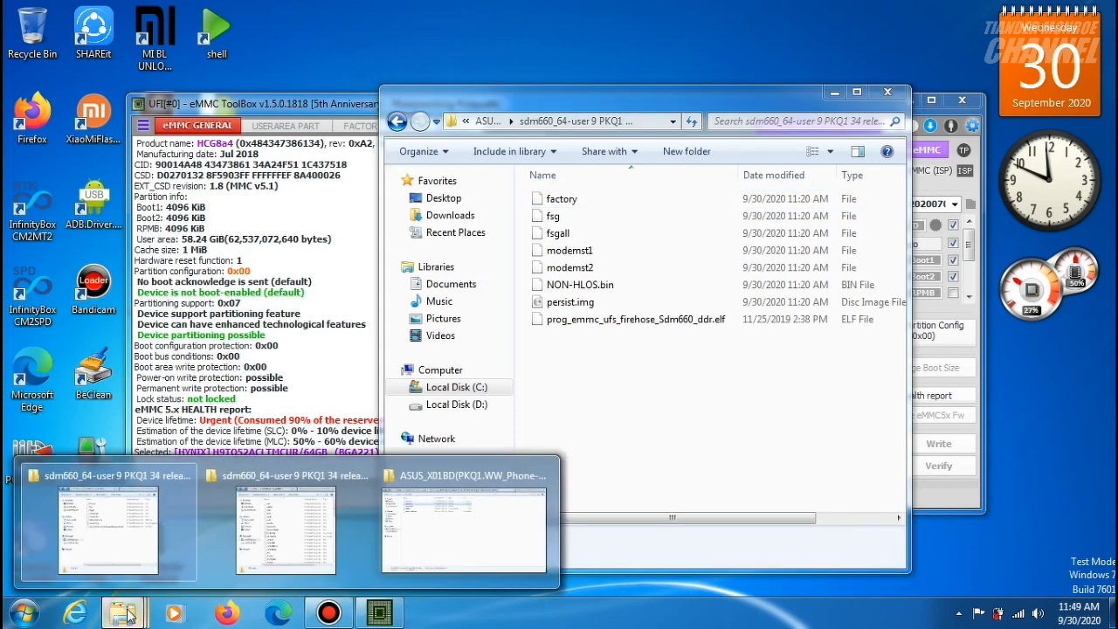
pyautogui.click(503, 551)
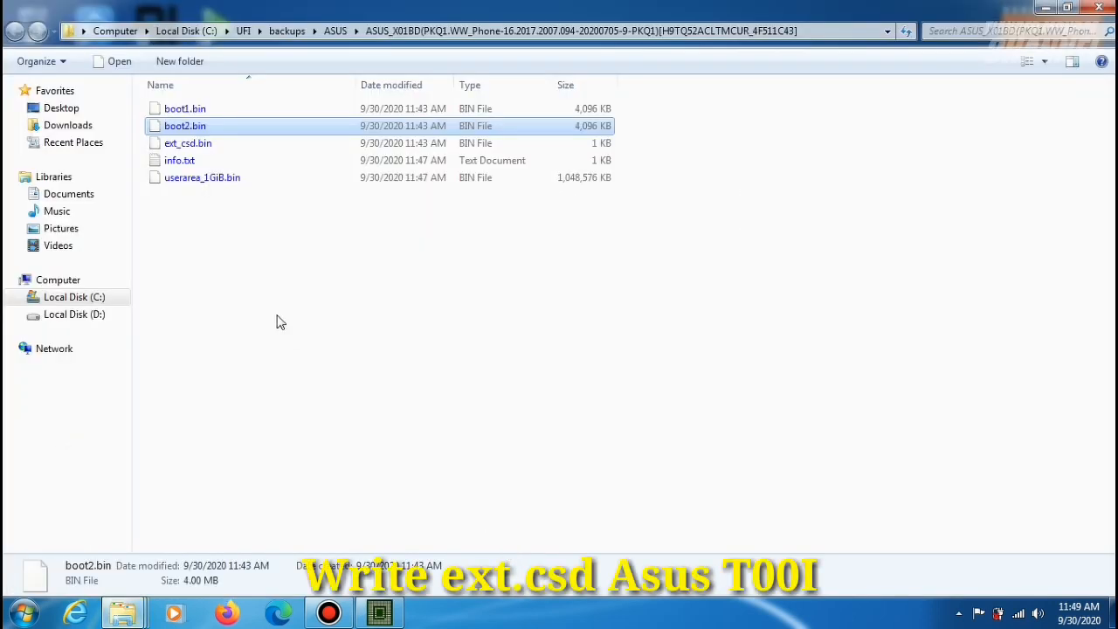
pyautogui.press('super+e')
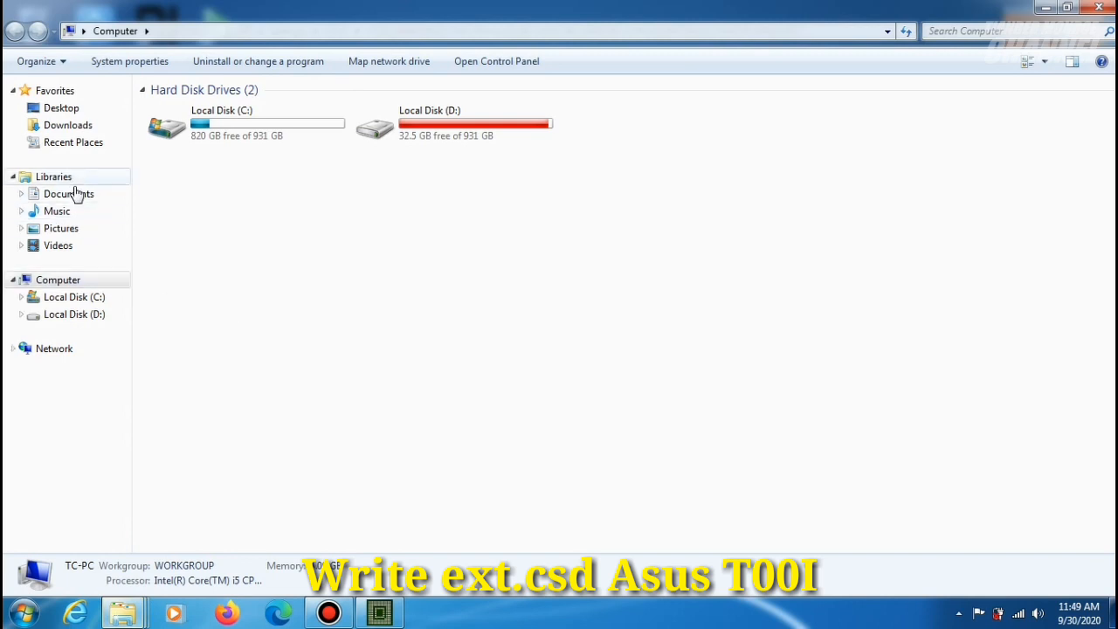
pyautogui.click(75, 193)
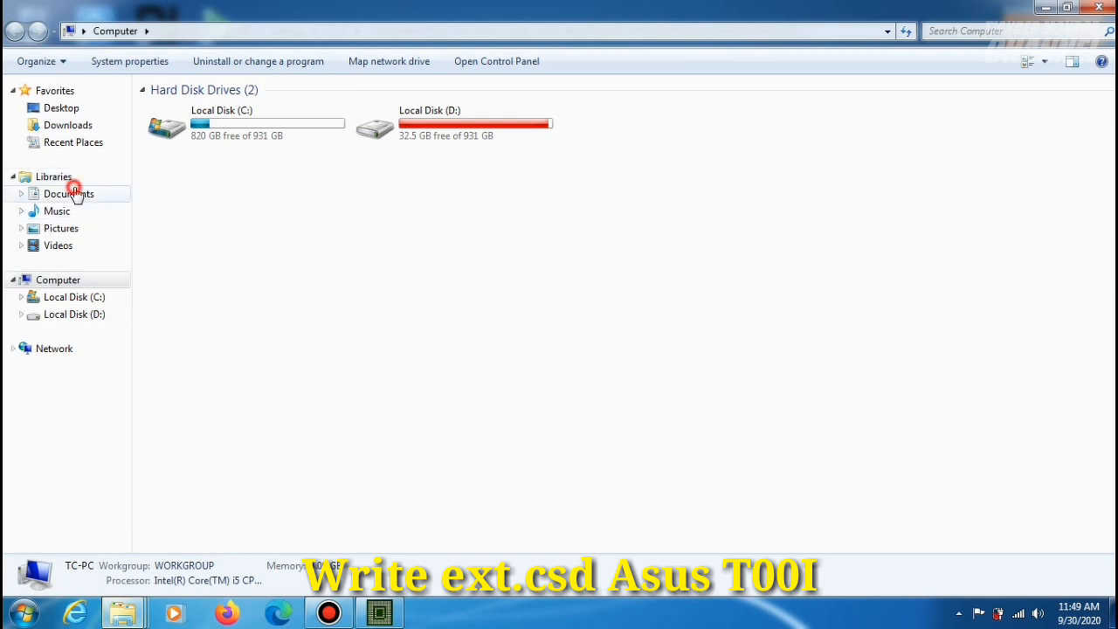
pyautogui.click(73, 127)
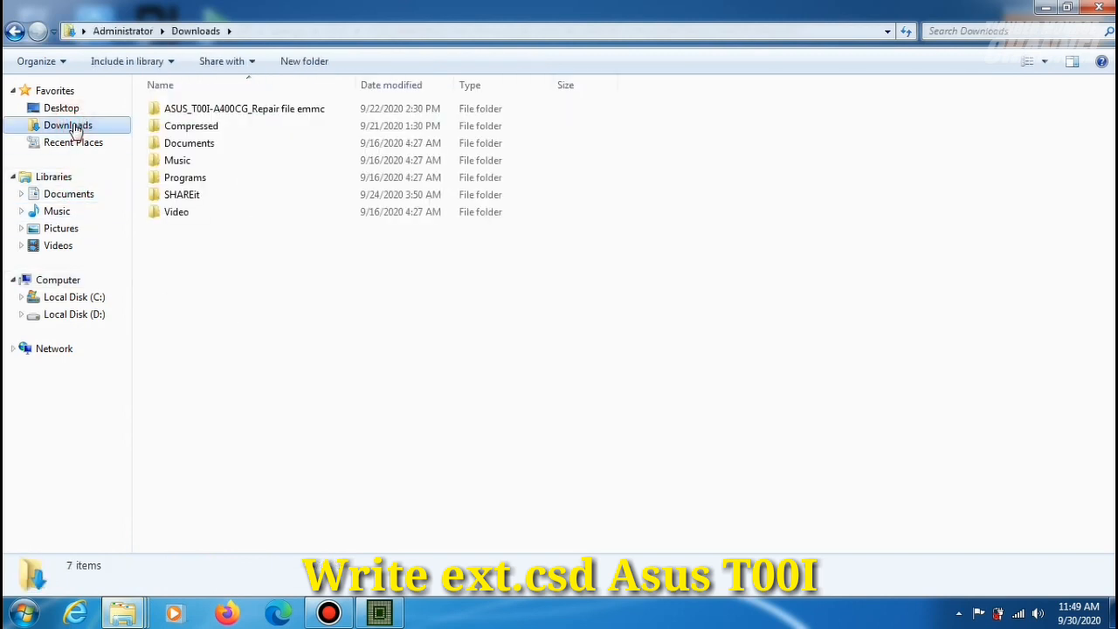
pyautogui.doubleClick(188, 112)
pyautogui.doubleClick(188, 112)
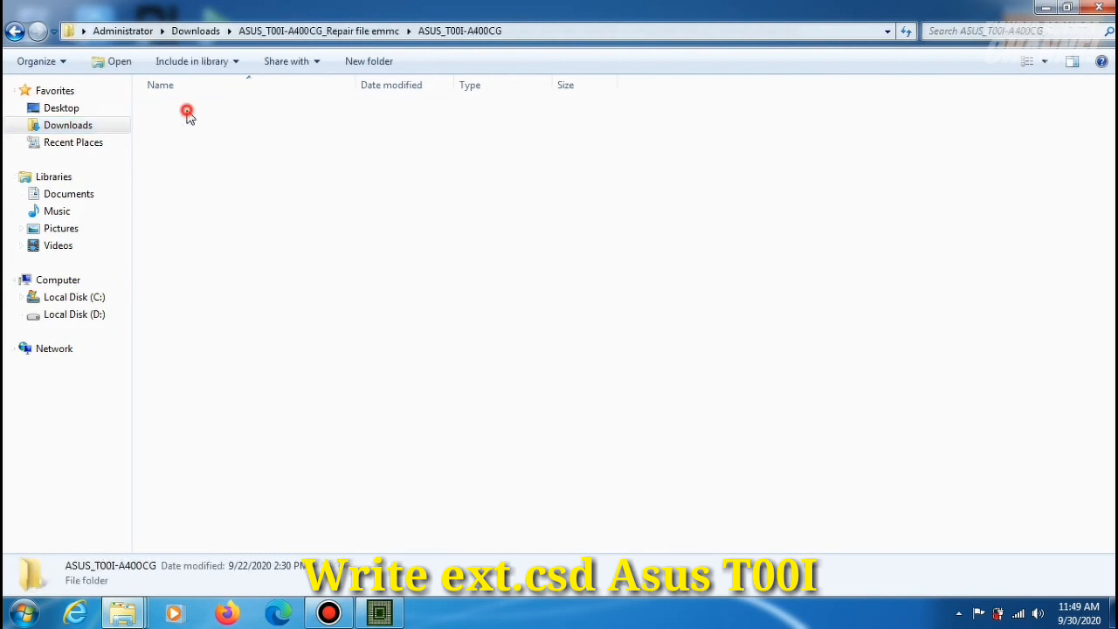
# Clear away the other folder windows and place the ASUS_T00I-A400CG folder beside the chip's file slots.
pyautogui.click(1066, 8)
pyautogui.click(1046, 9)
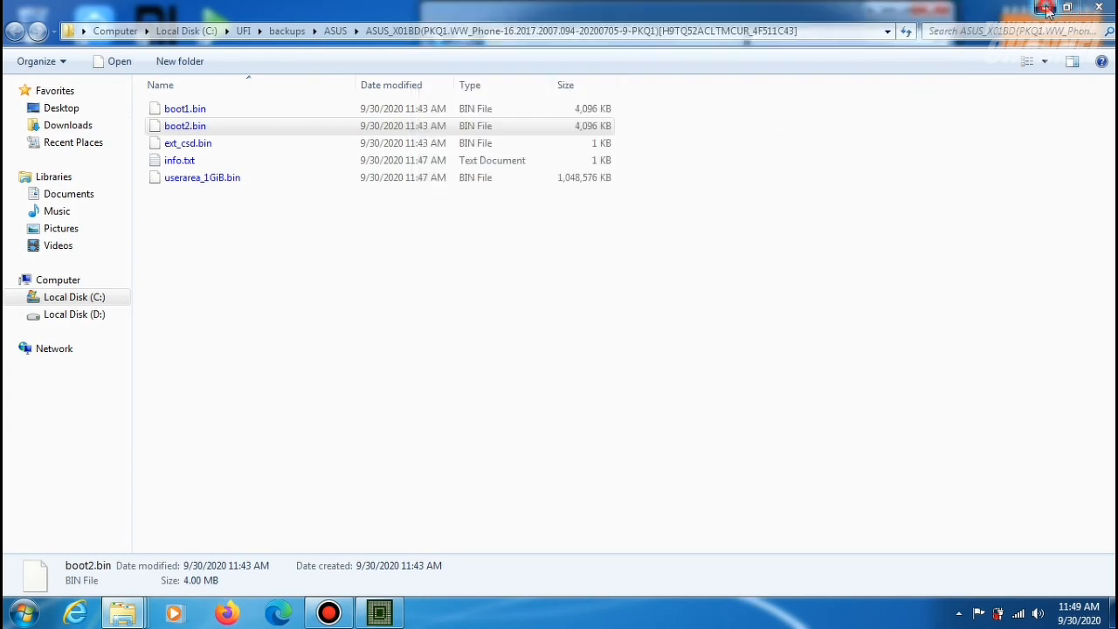
pyautogui.click(1046, 8)
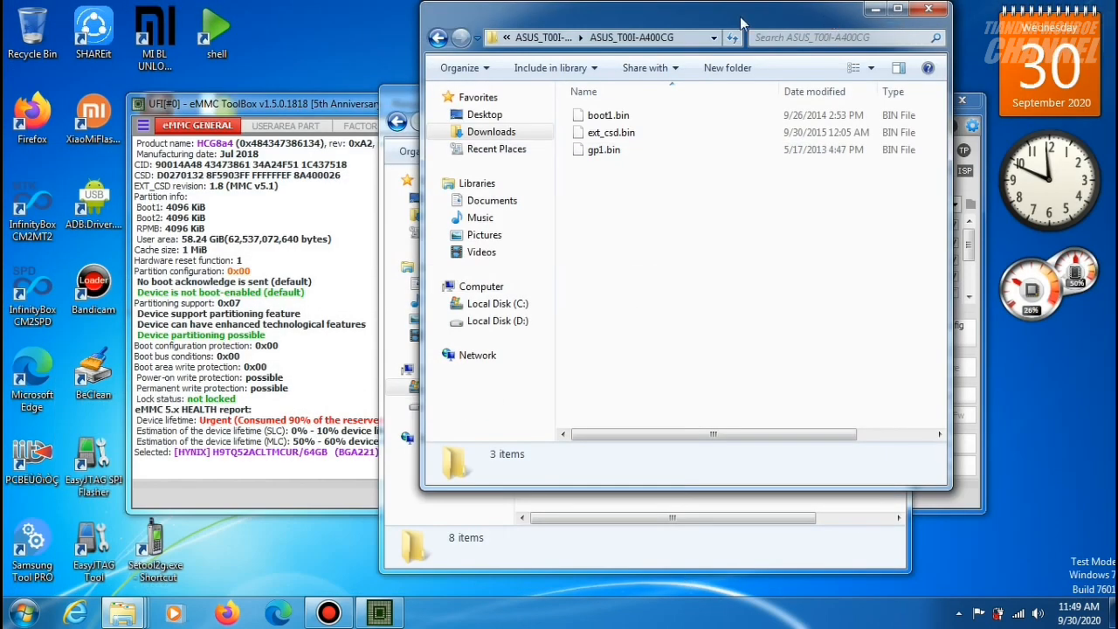
pyautogui.click(404, 96)
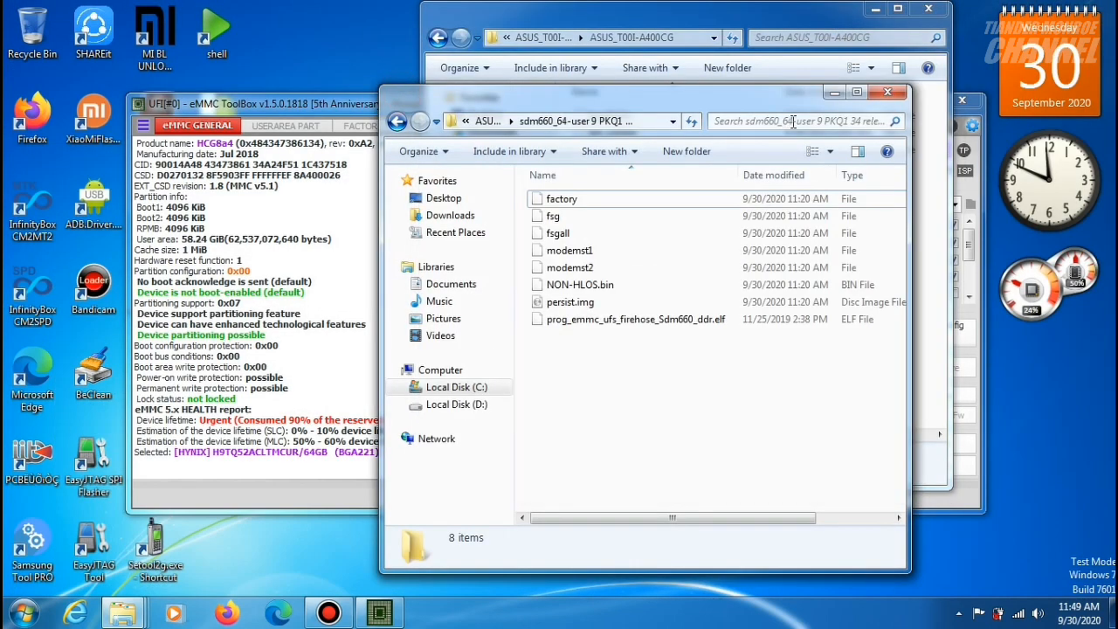
pyautogui.click(840, 95)
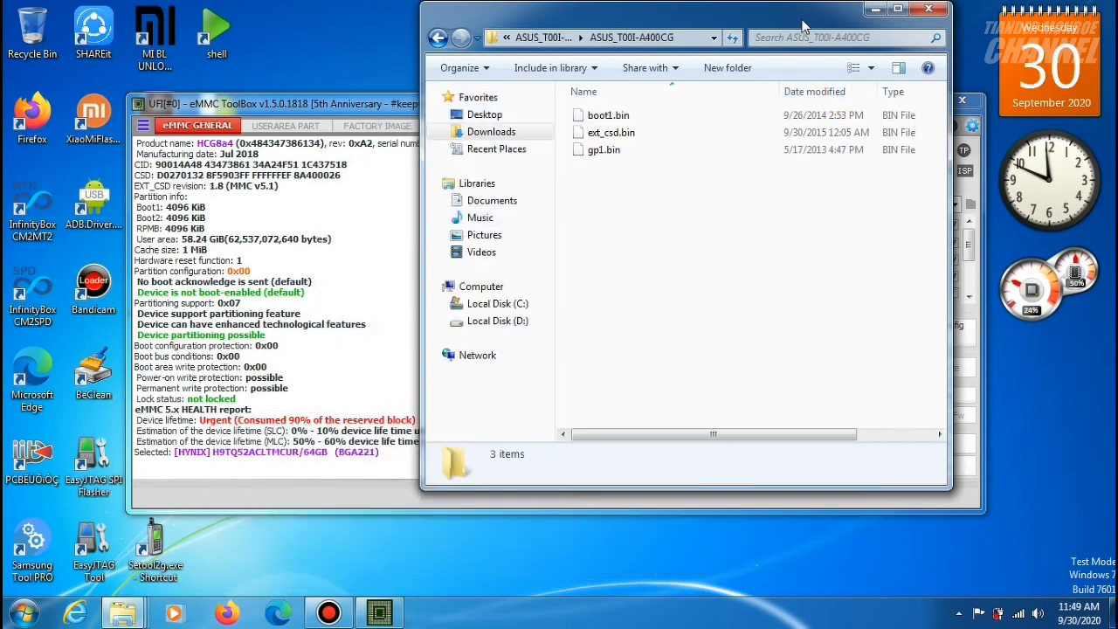
pyautogui.moveTo(802, 25); pyautogui.dragTo(387, 115)
# Load ext_csd.bin from the ASUS_T00I-A400CG folder as the Ext CSD file and write it to the chip.
pyautogui.click(194, 229)
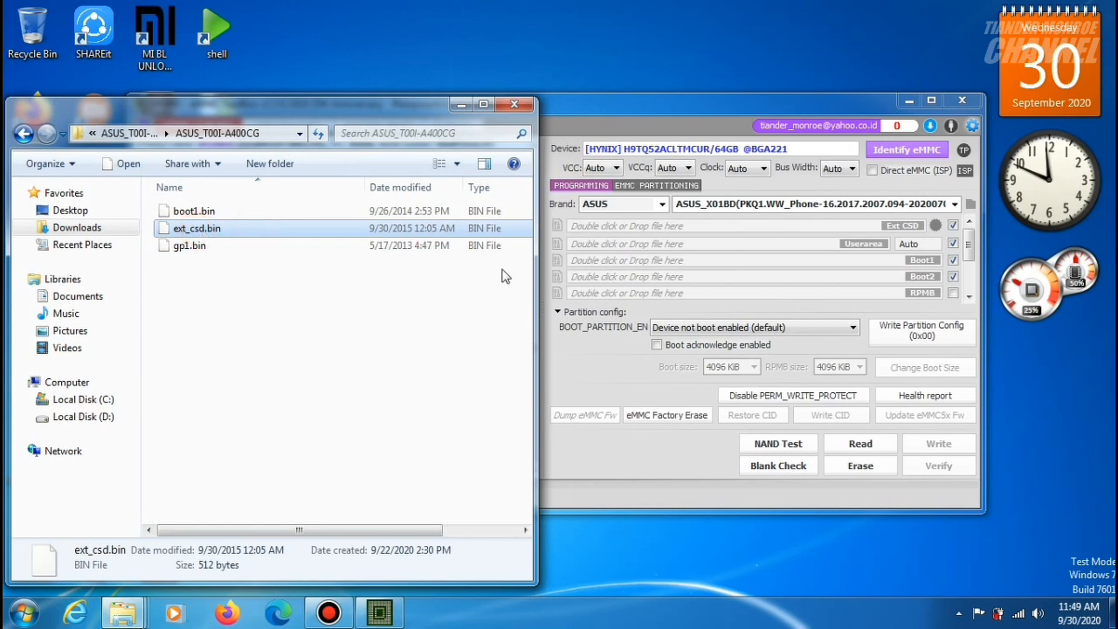
pyautogui.moveTo(591, 232); pyautogui.dragTo(591, 231)
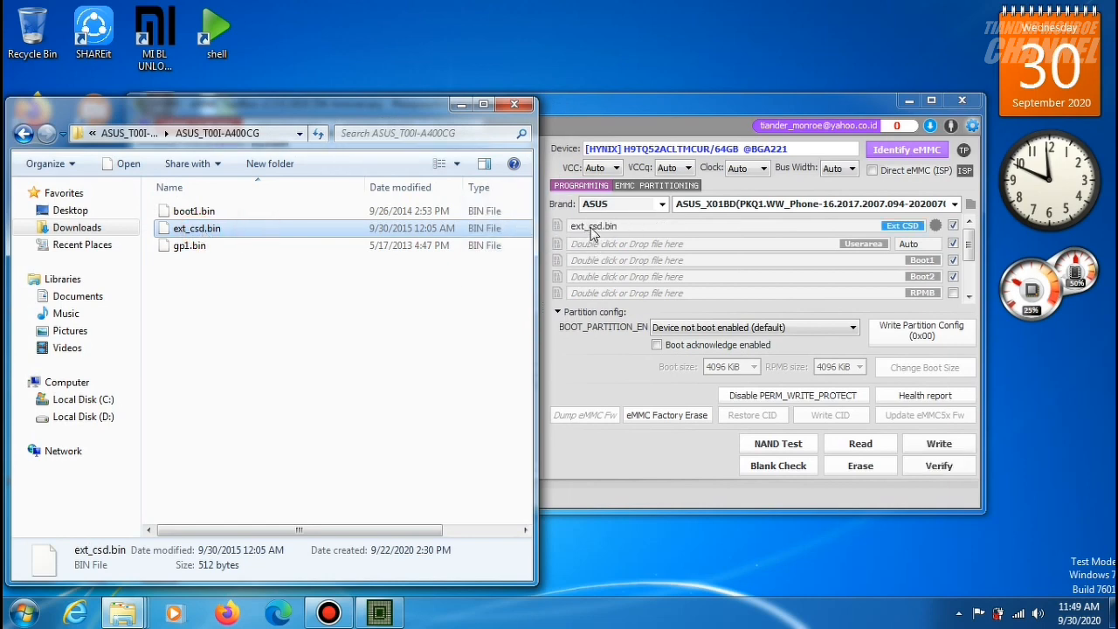
pyautogui.click(624, 109)
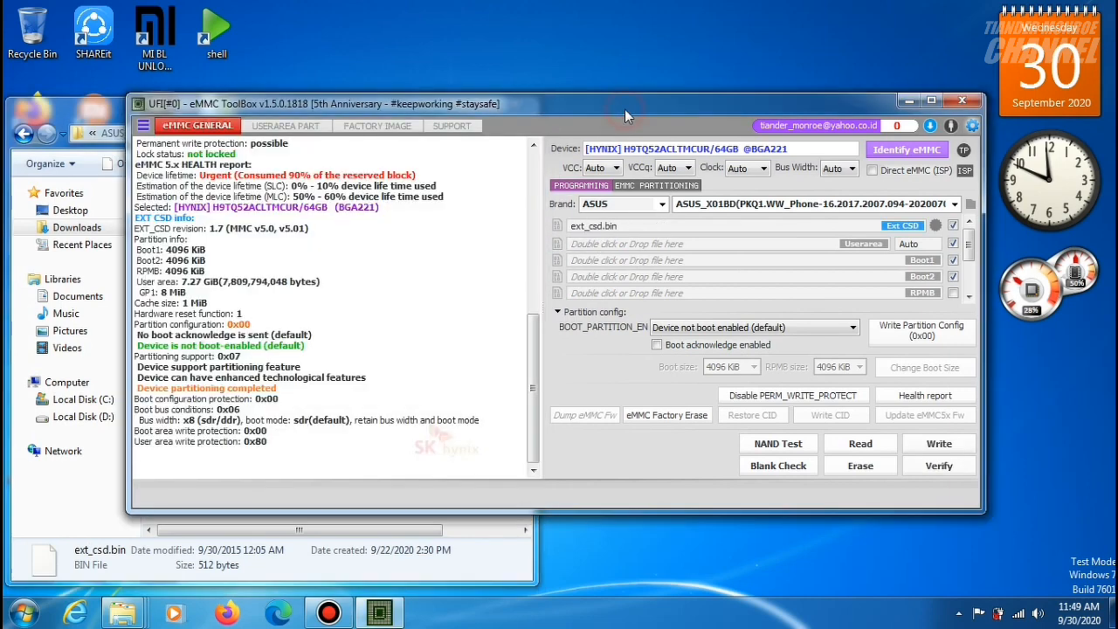
pyautogui.click(948, 446)
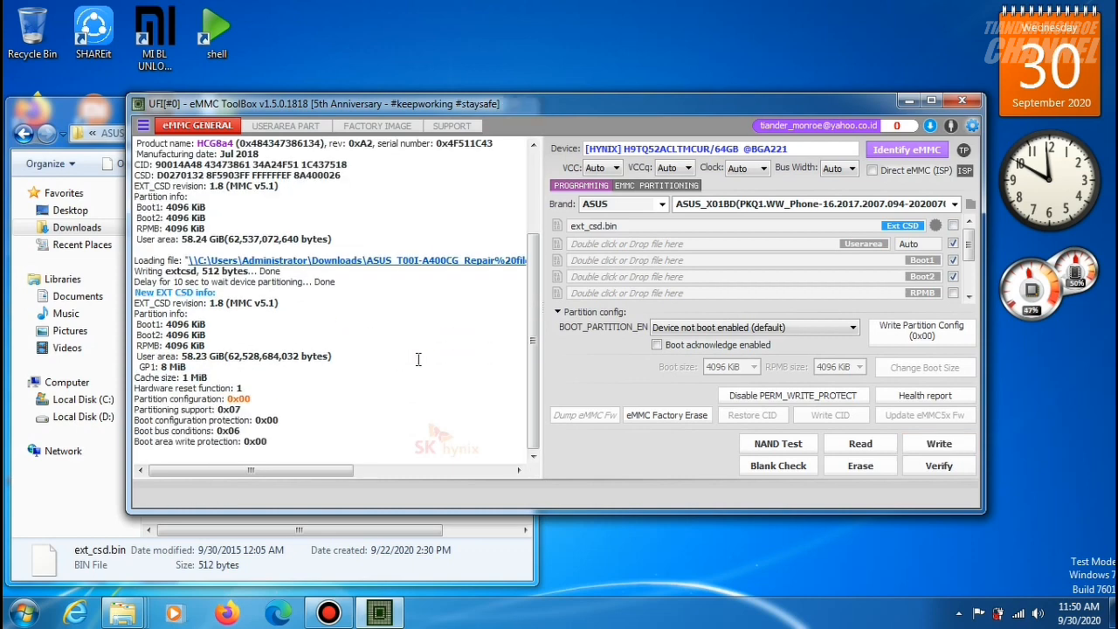
# Identify the chip again and read its eMMC health report.
pyautogui.click(884, 151)
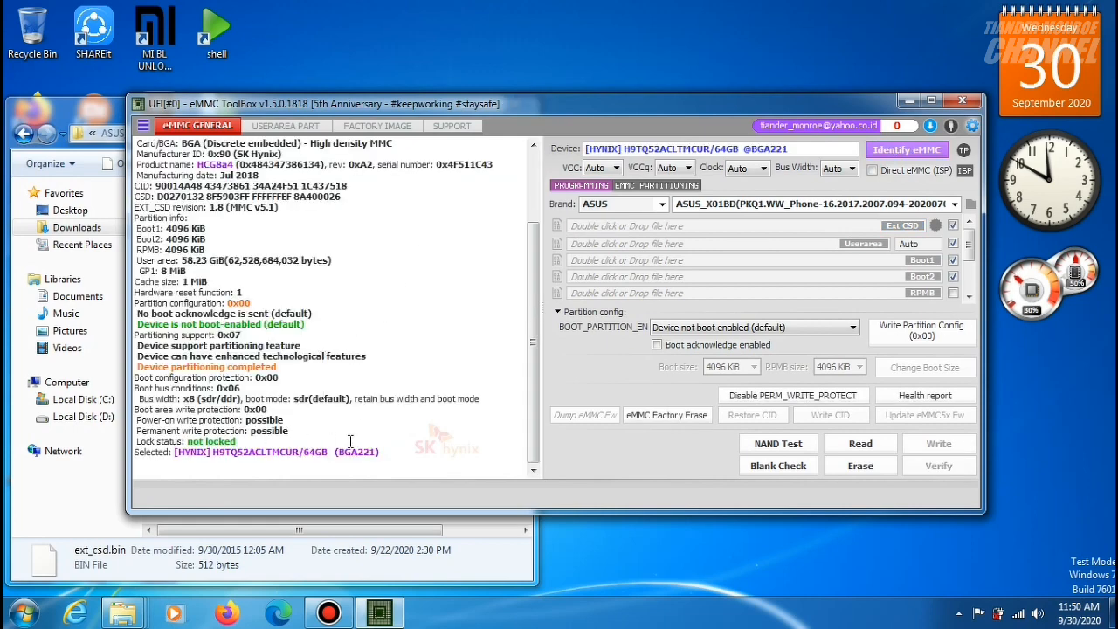
pyautogui.click(908, 394)
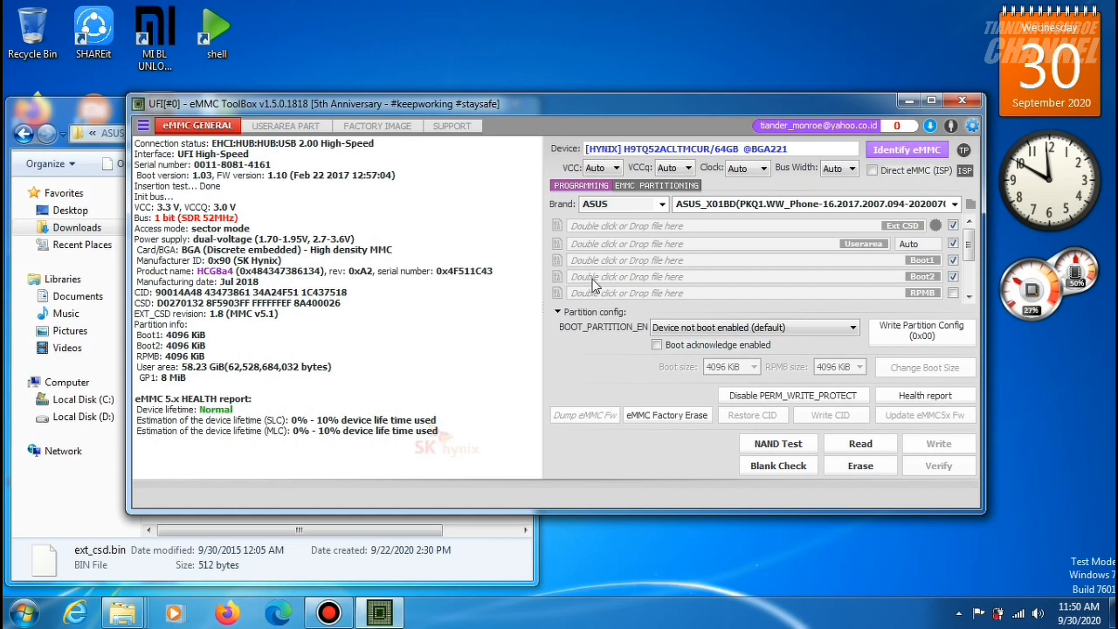
# Put away the ASUS_T00I-A400CG folder and place the ASUS_X01BD backup folder beside the chip's file slots.
pyautogui.click(350, 573)
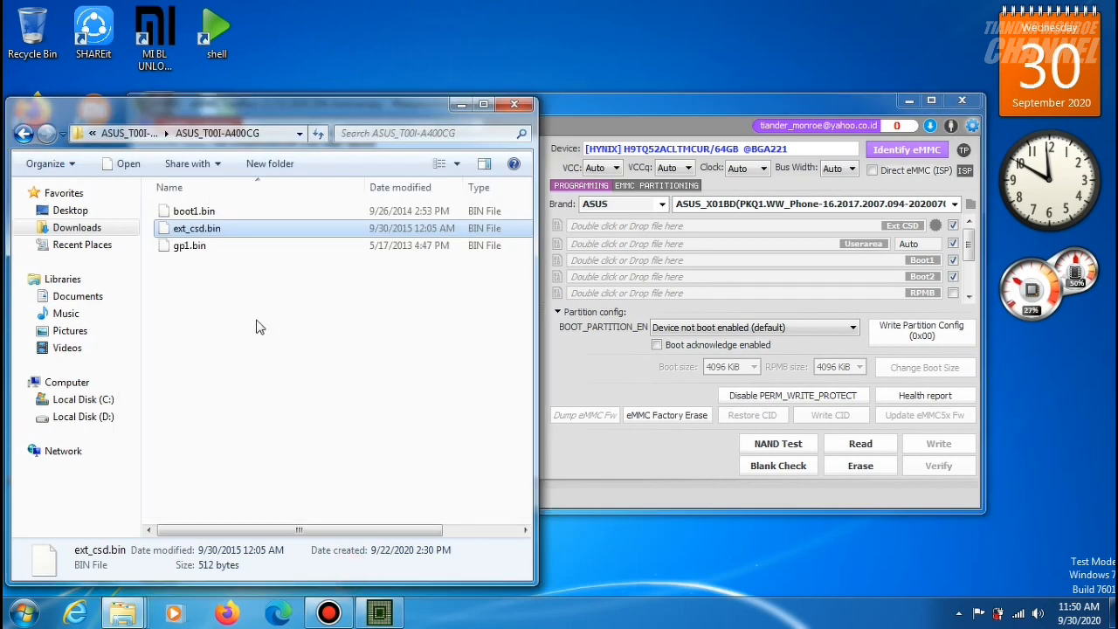
pyautogui.click(461, 104)
pyautogui.moveTo(121, 616)
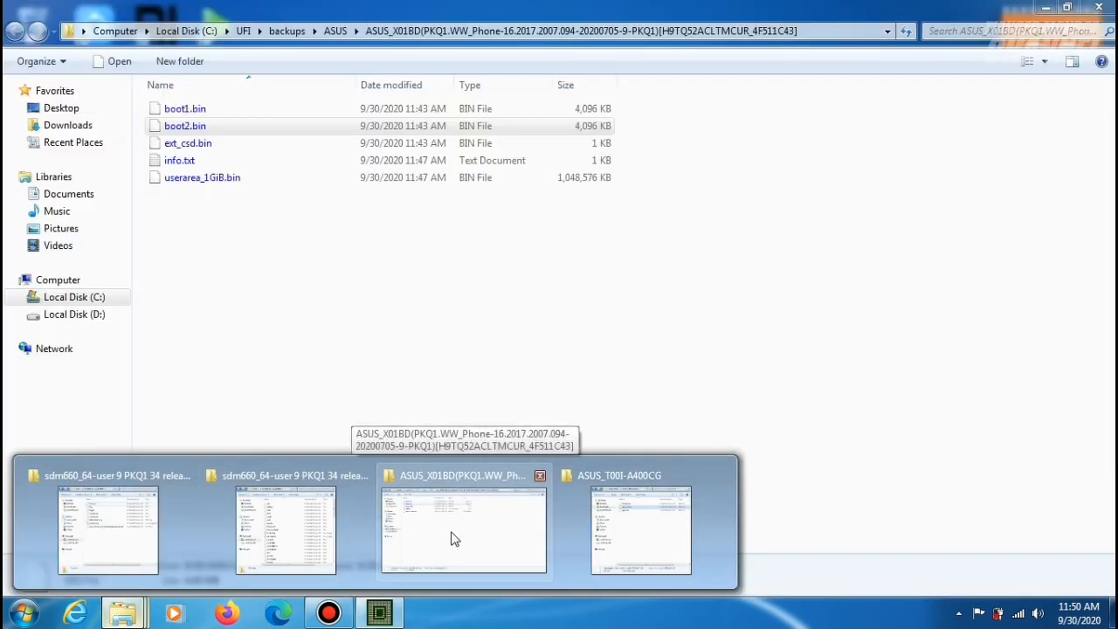
pyautogui.click(450, 534)
pyautogui.click(1067, 8)
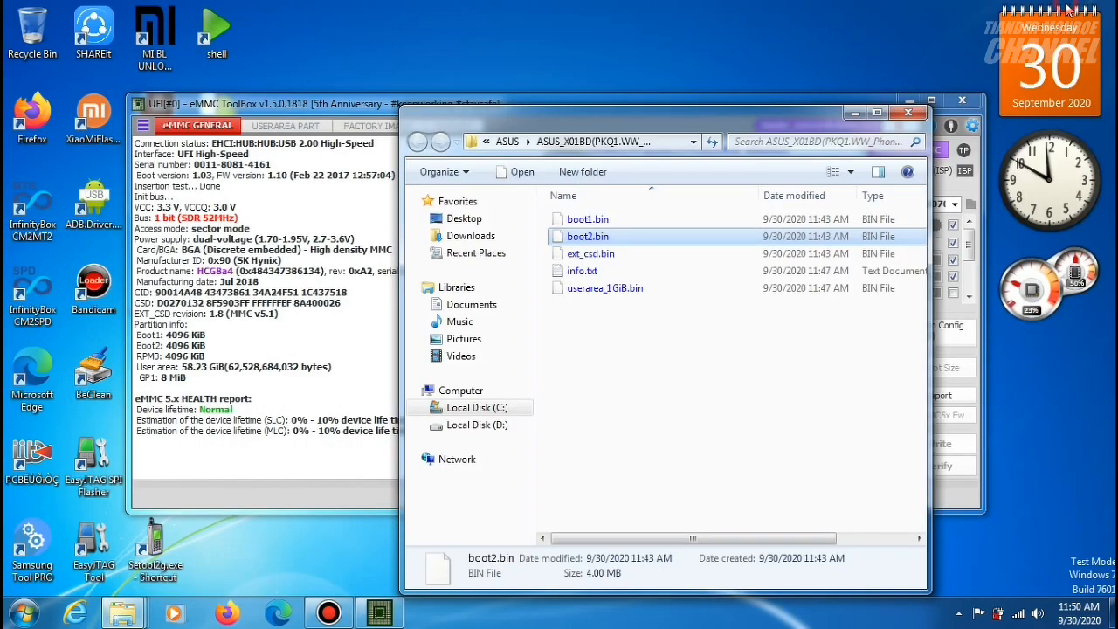
pyautogui.moveTo(740, 121); pyautogui.dragTo(336, 117)
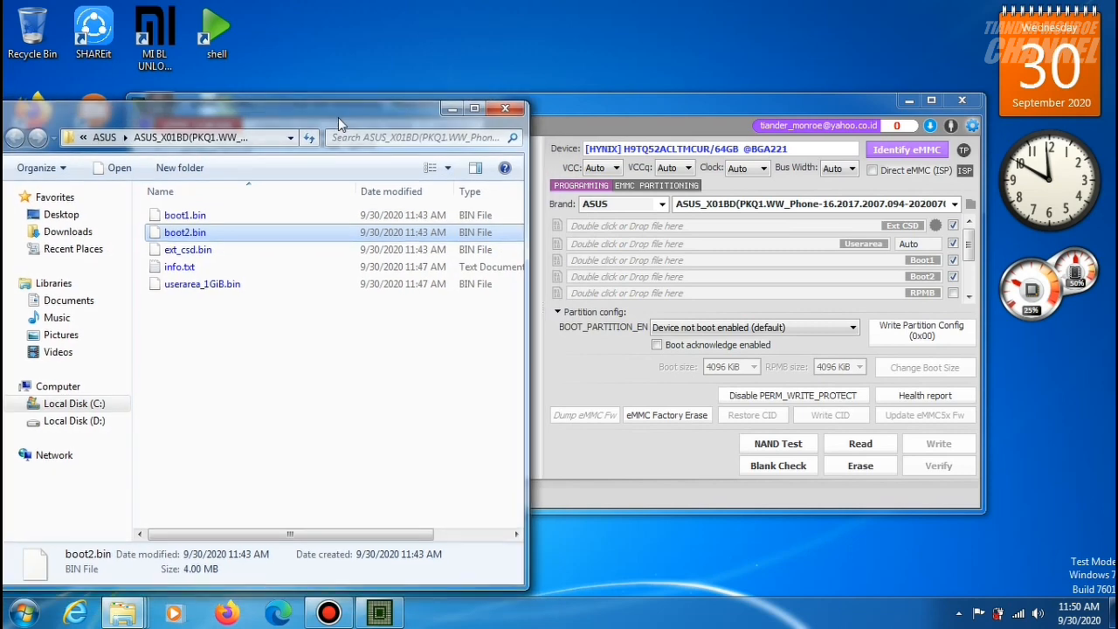
# Load boot1.bin and boot2.bin from the ASUS_X01BD backup folder as the chip's Boot1 and Boot2 files.
pyautogui.click(231, 217)
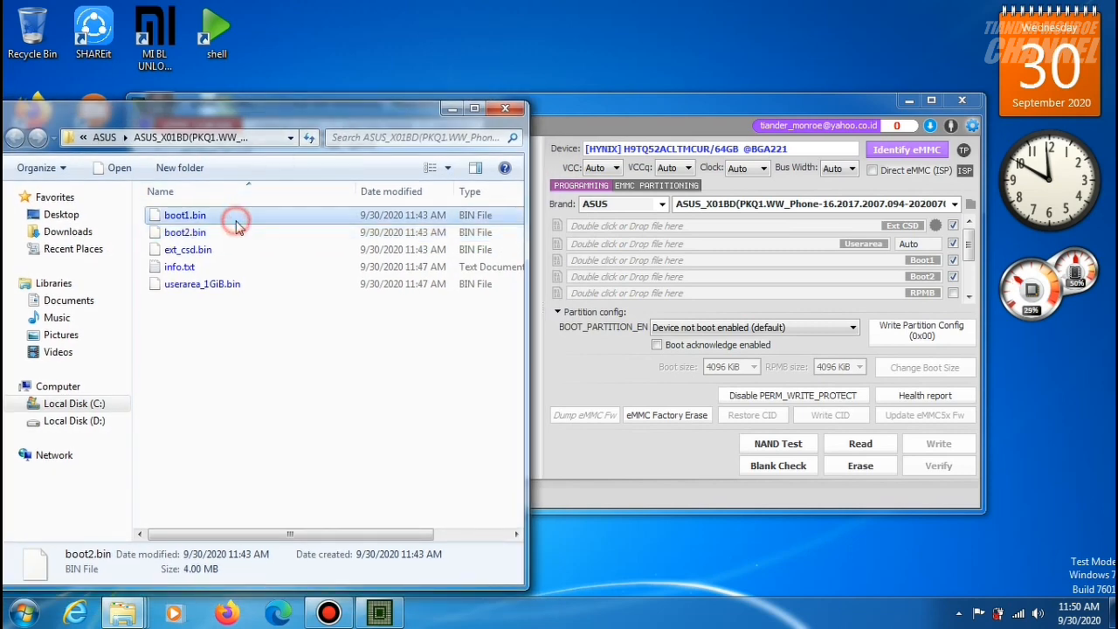
pyautogui.moveTo(251, 218); pyautogui.dragTo(600, 265)
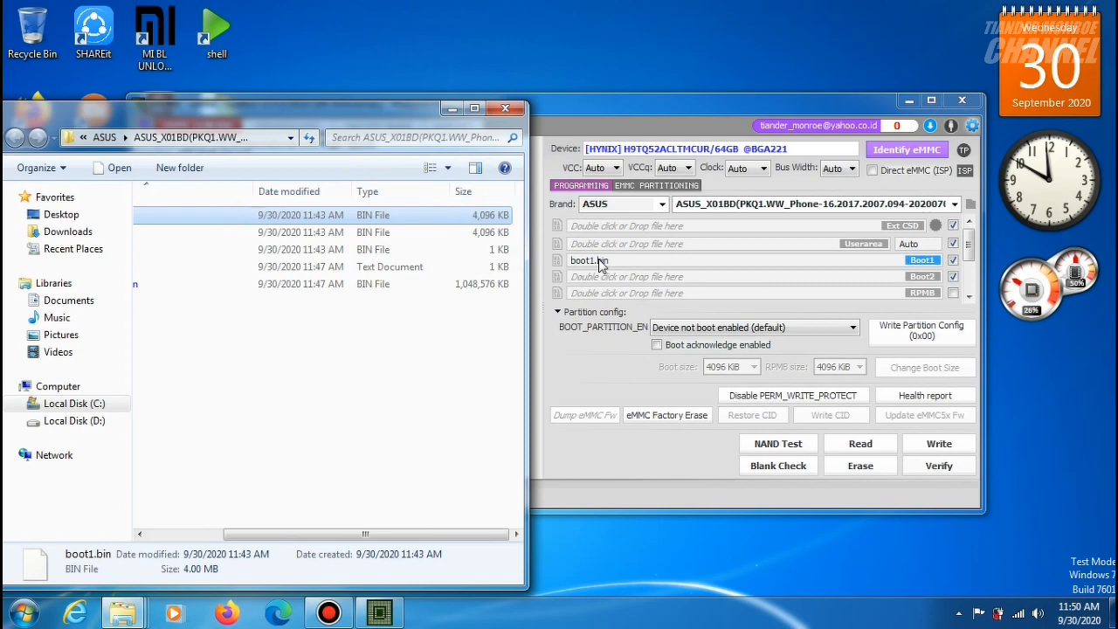
pyautogui.click(258, 330)
pyautogui.click(202, 234)
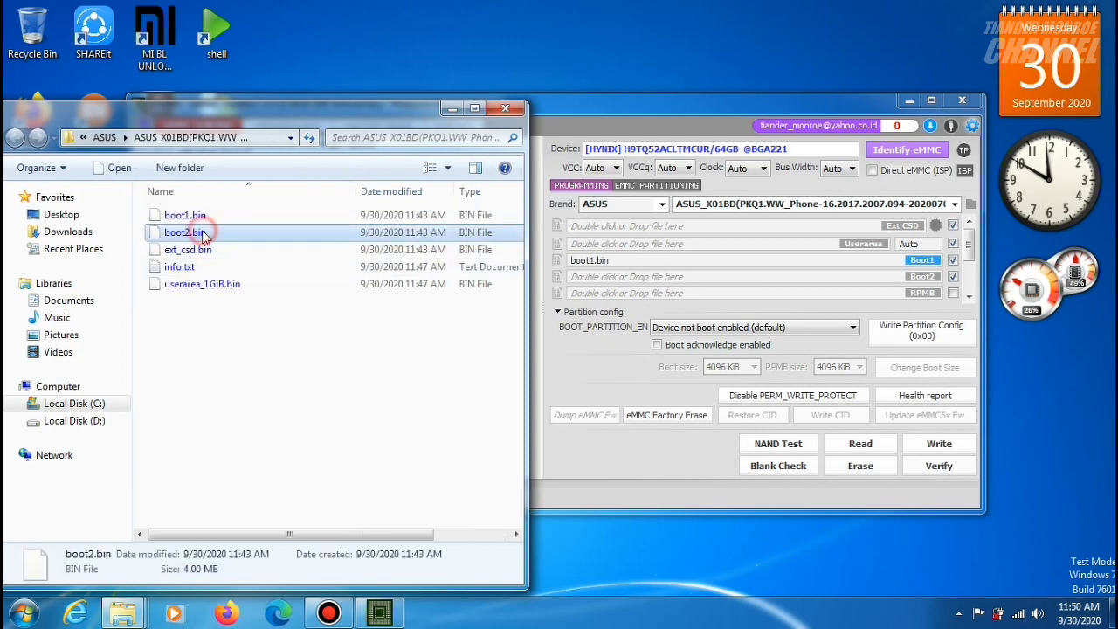
pyautogui.moveTo(203, 234); pyautogui.dragTo(585, 283)
pyautogui.click(275, 353)
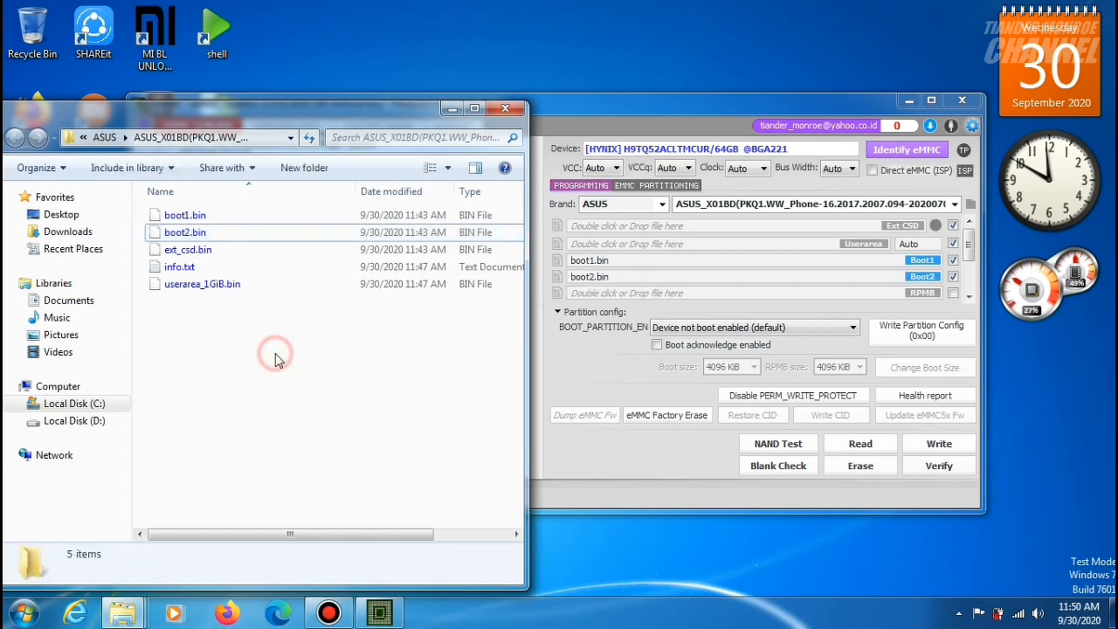
# Load userarea_1GiB.bin from the backup folder as the Userarea file and write the loaded backup files to the chip.
pyautogui.click(244, 286)
pyautogui.moveTo(291, 290); pyautogui.dragTo(600, 246)
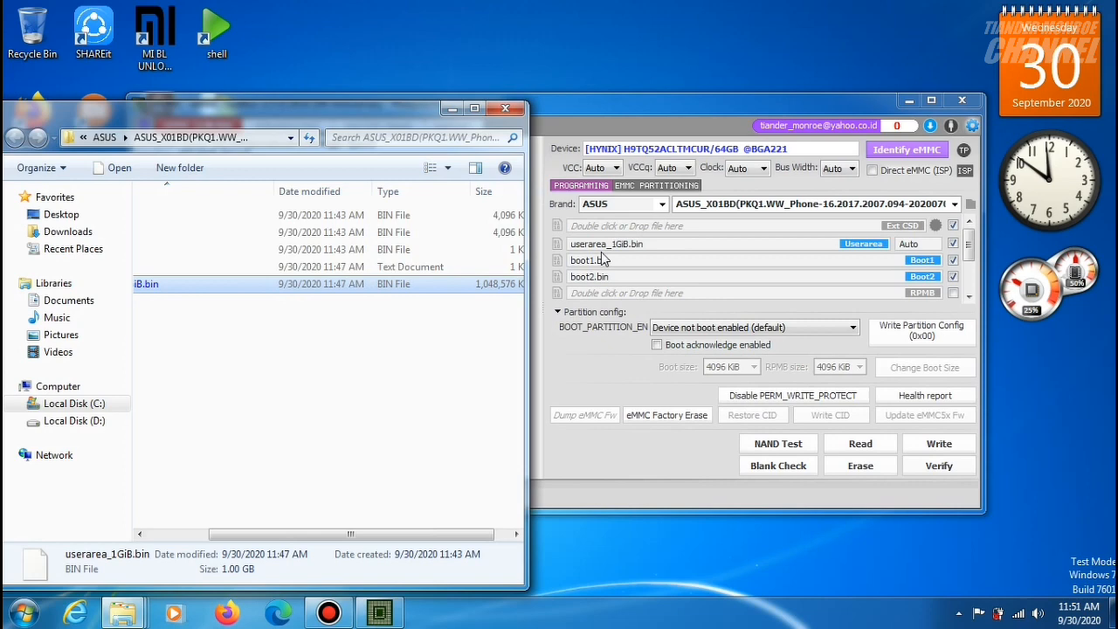
pyautogui.click(601, 488)
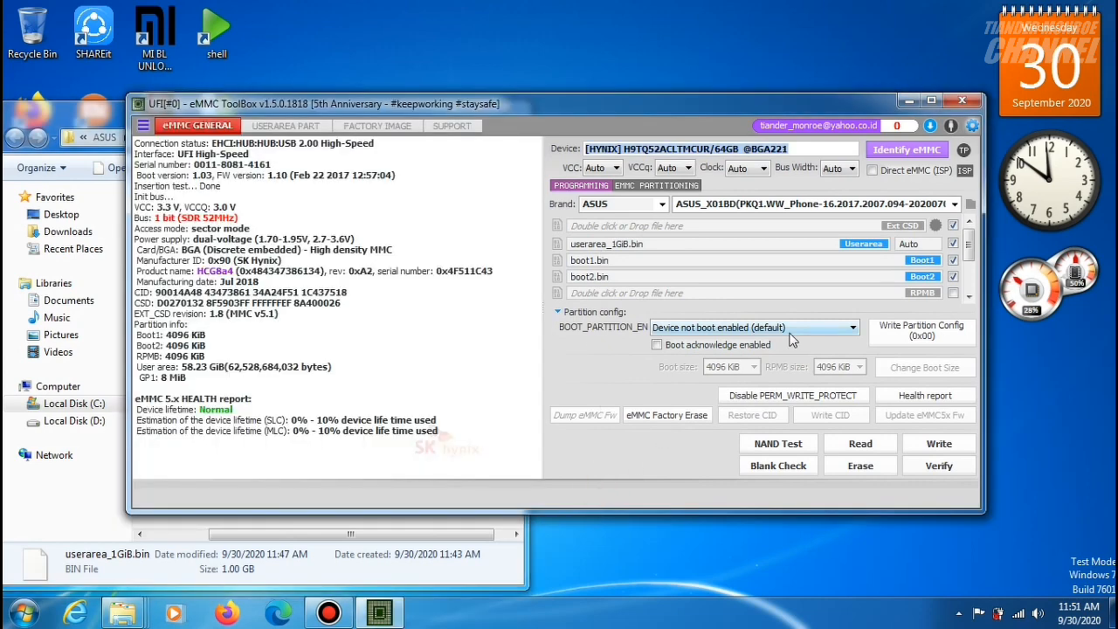
pyautogui.click(927, 443)
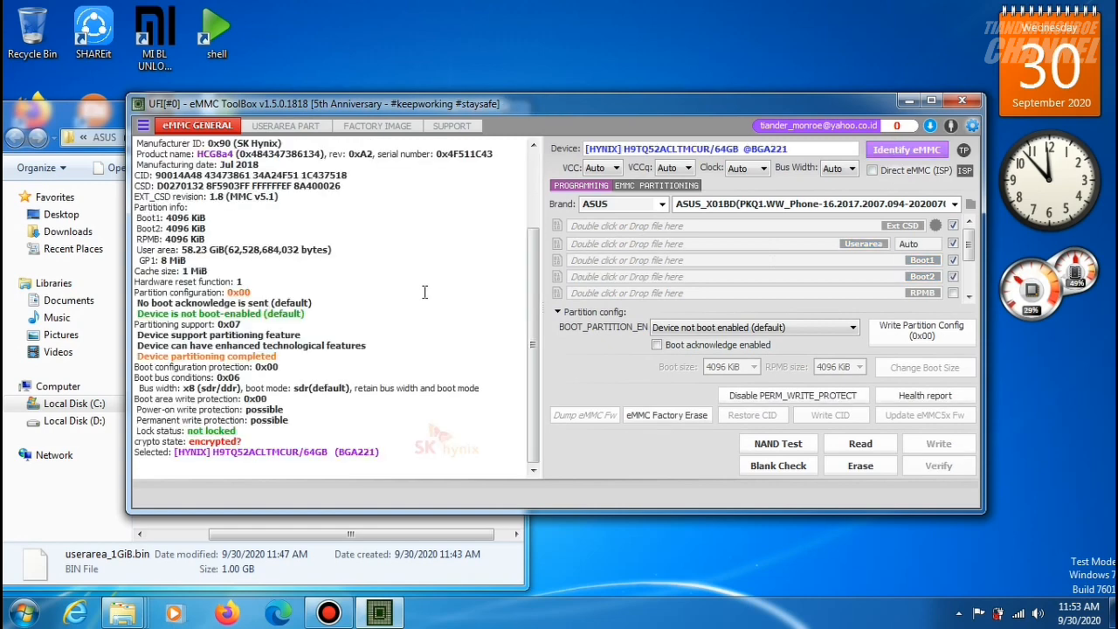
# Examine the restored user area's partition list and the chip's partition configuration value.
pyautogui.click(300, 127)
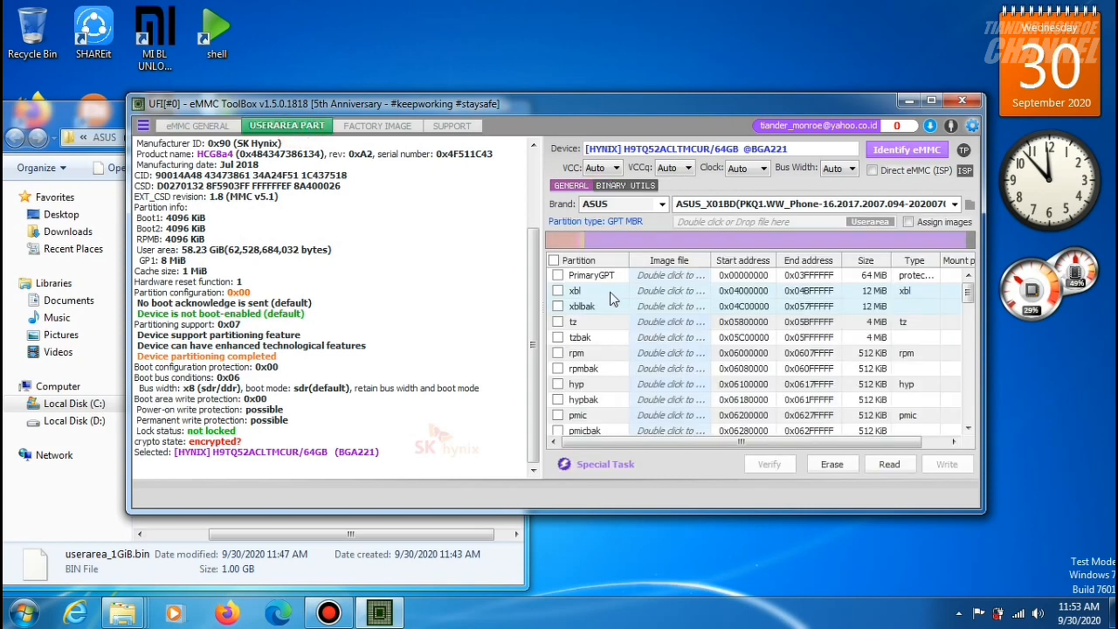
pyautogui.click(214, 129)
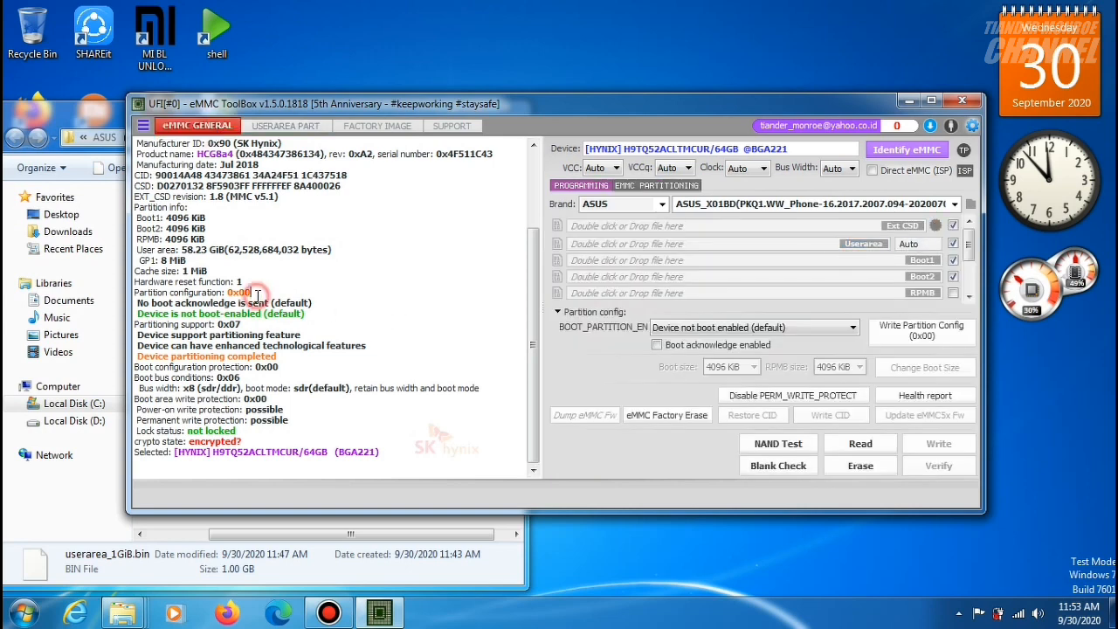
pyautogui.moveTo(237, 294)
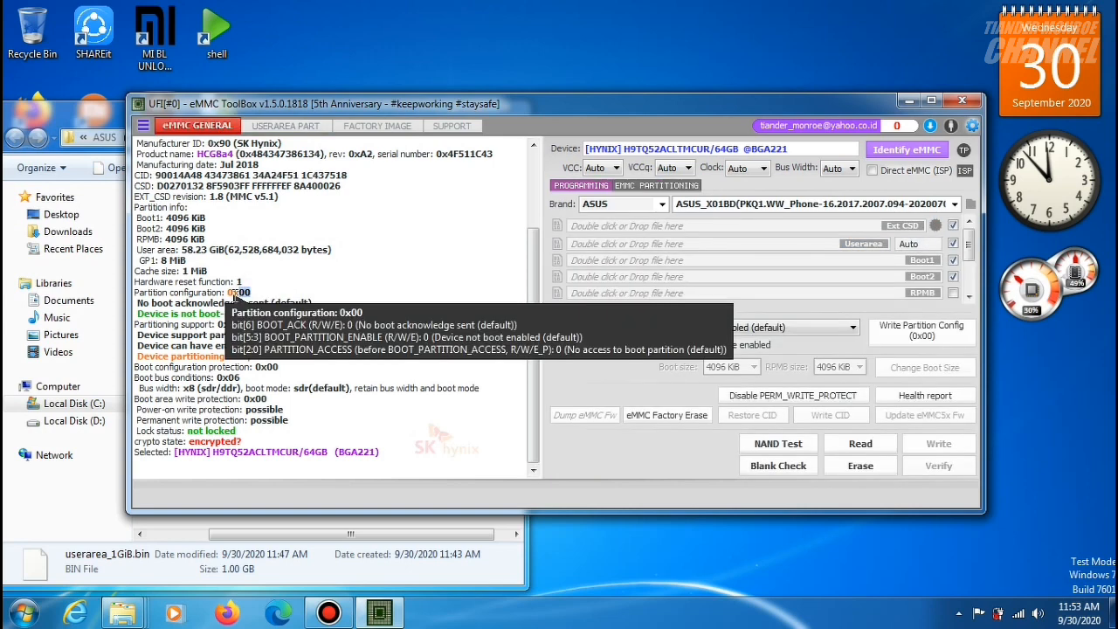
# Apply the Qualcomm(generic) Ext CSD preset to the chip and identify it again to check its partition configuration.
pyautogui.click(934, 245)
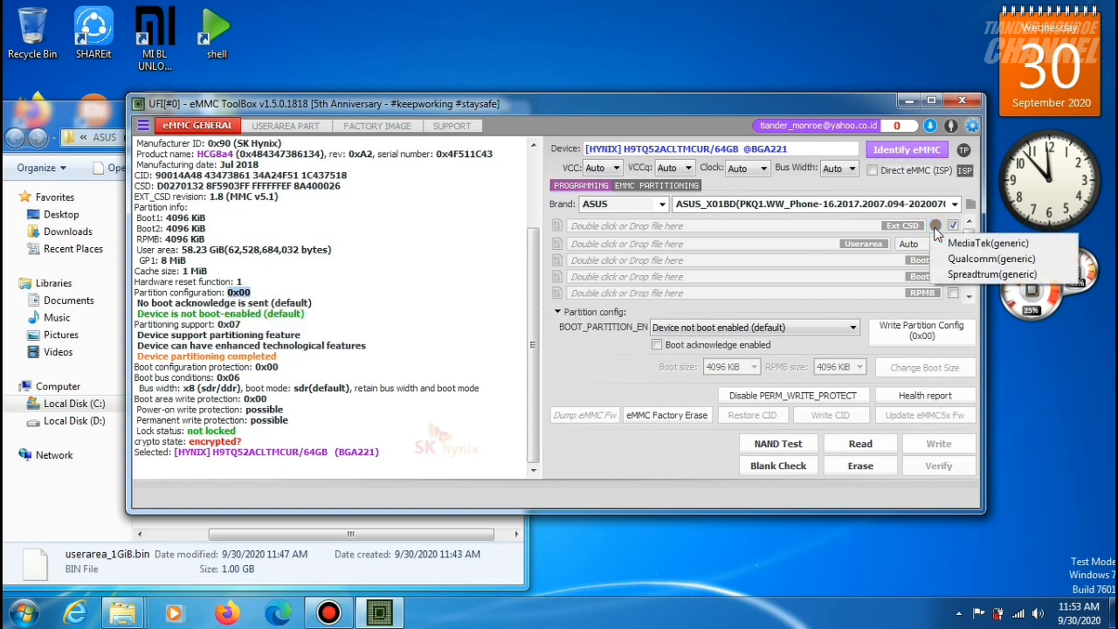
pyautogui.click(953, 260)
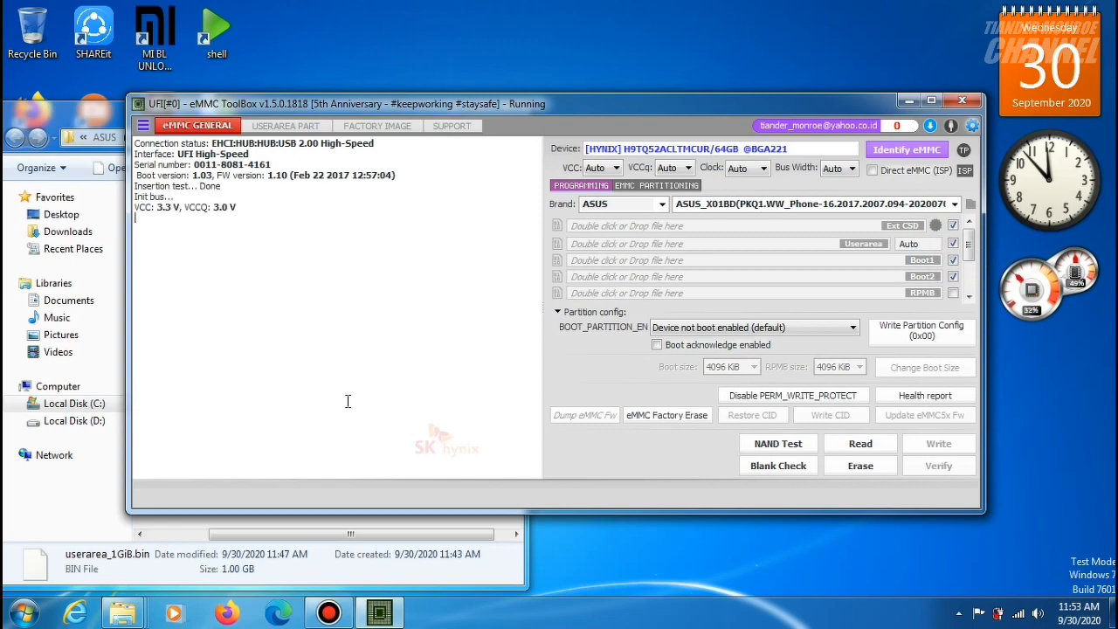
pyautogui.click(911, 153)
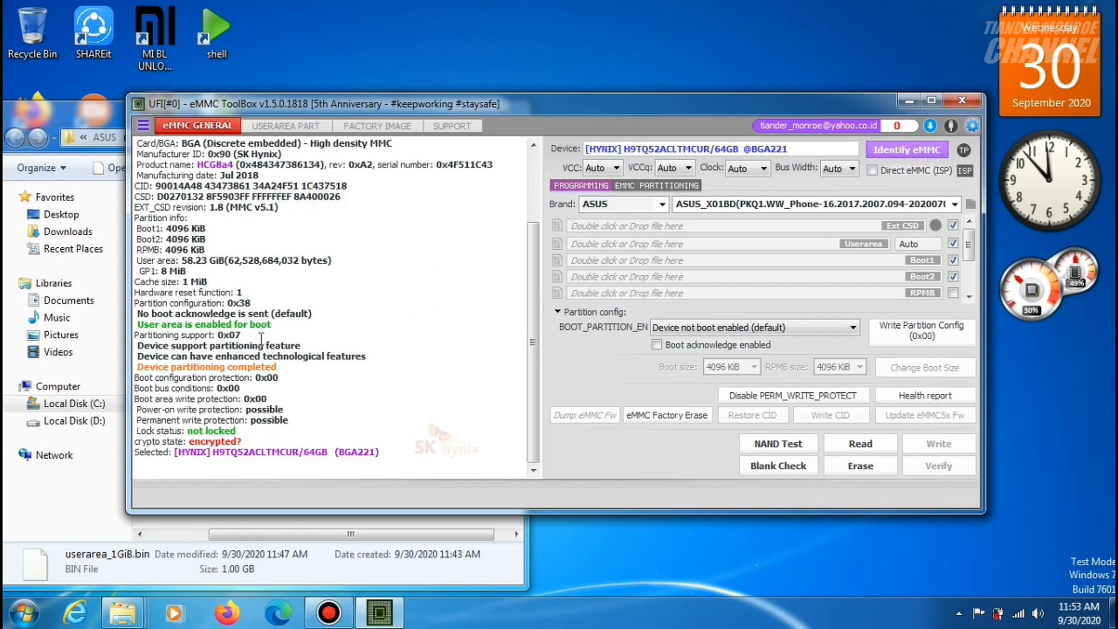
pyautogui.moveTo(230, 302)
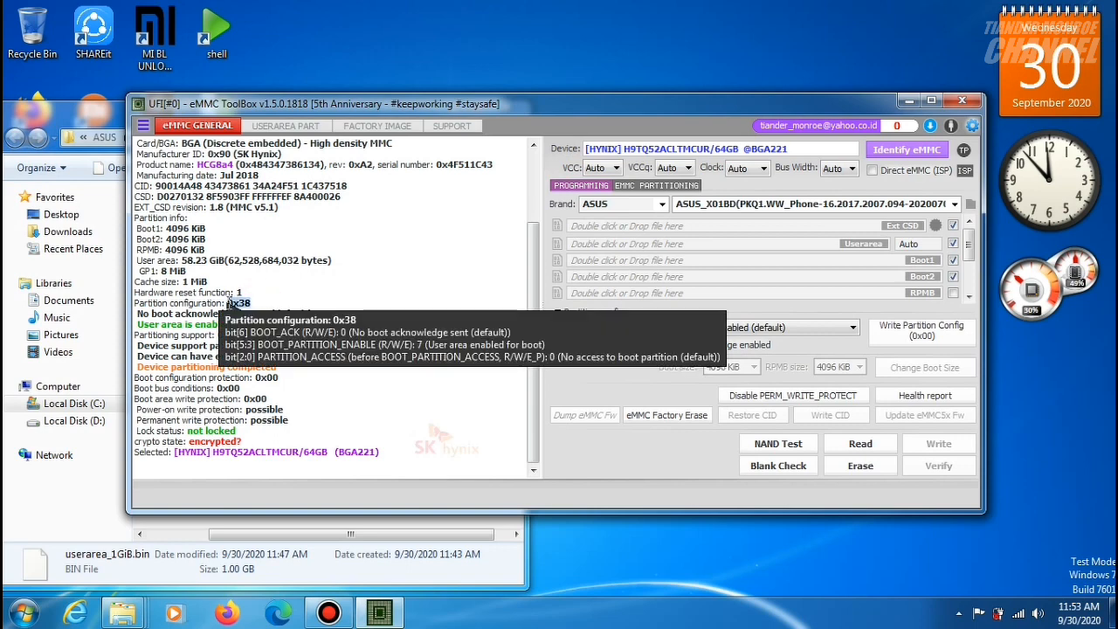